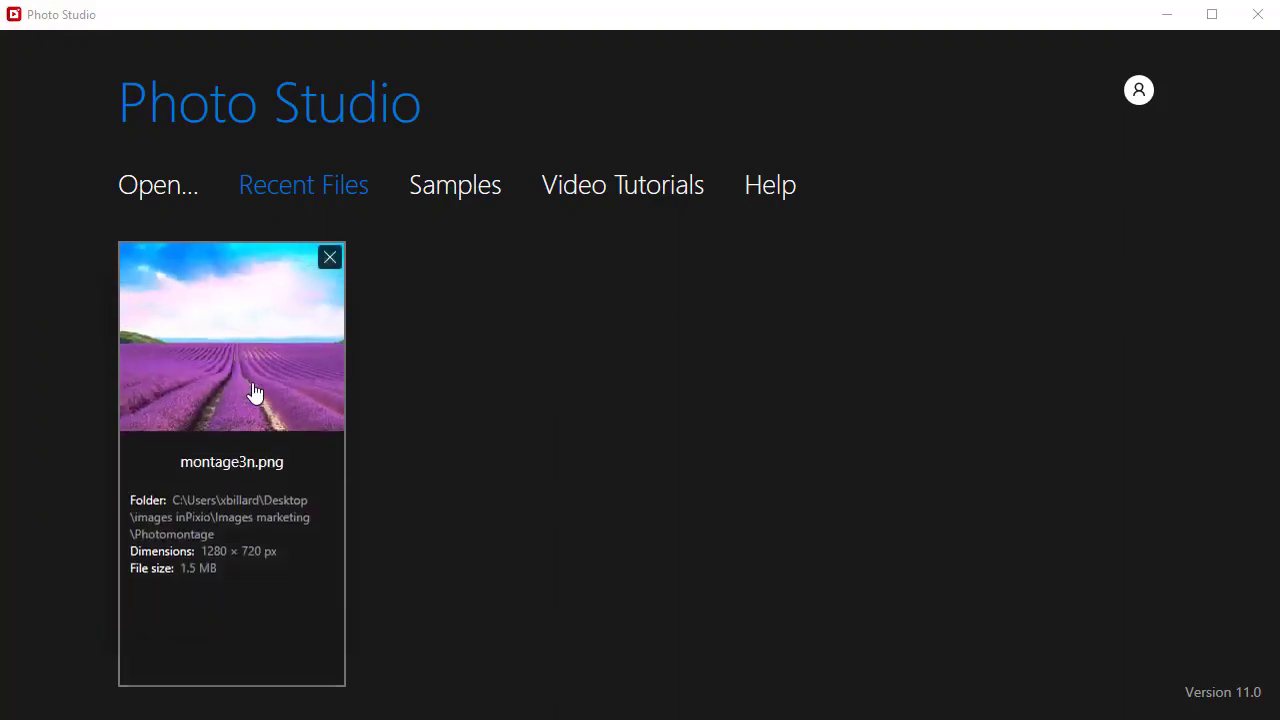
- Open montage3n.png, the lavender field photo, from the Recent Files screen
click(251, 368)
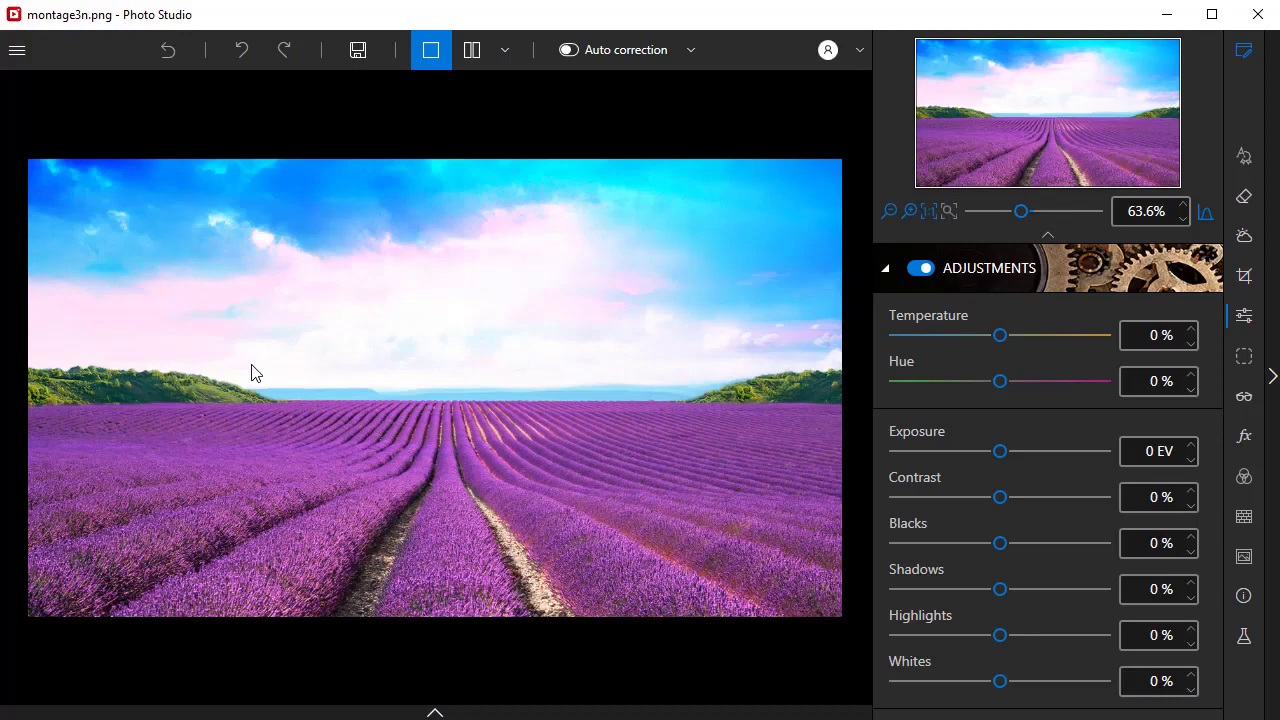
- Switch to Photomontage mode and browse the ready-made text samples and sticker collection
click(1244, 158)
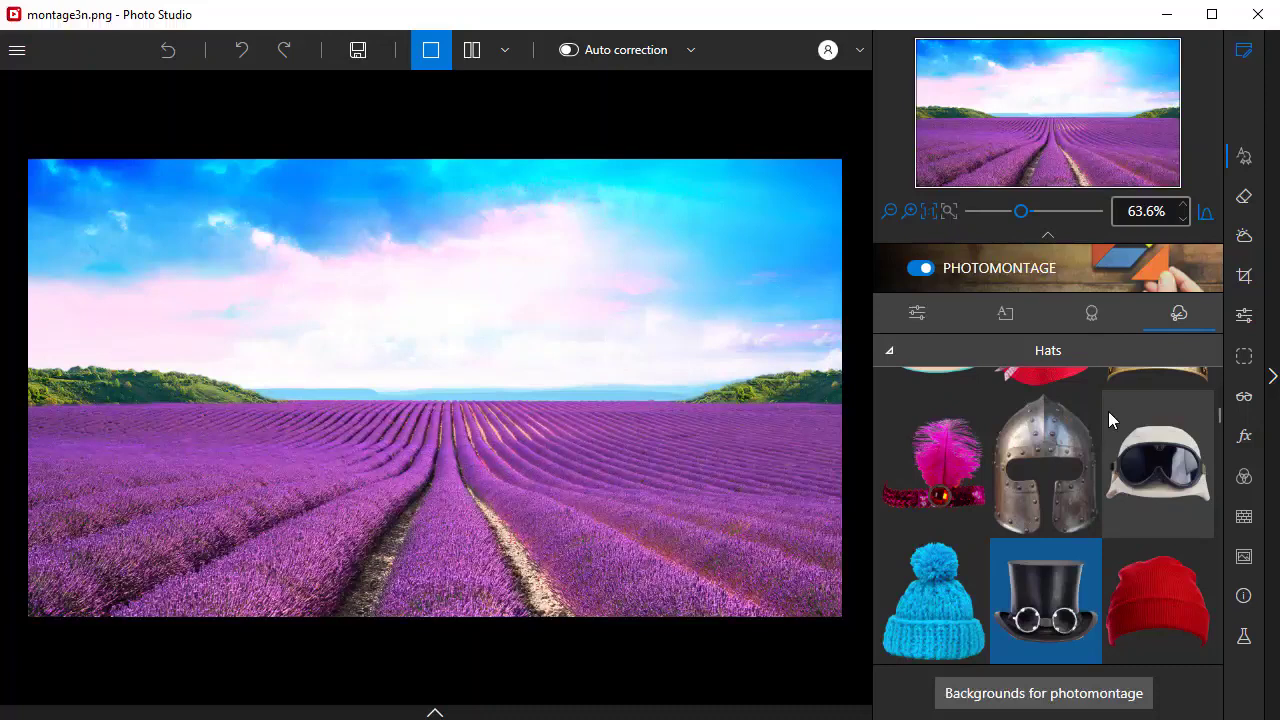
click(1006, 314)
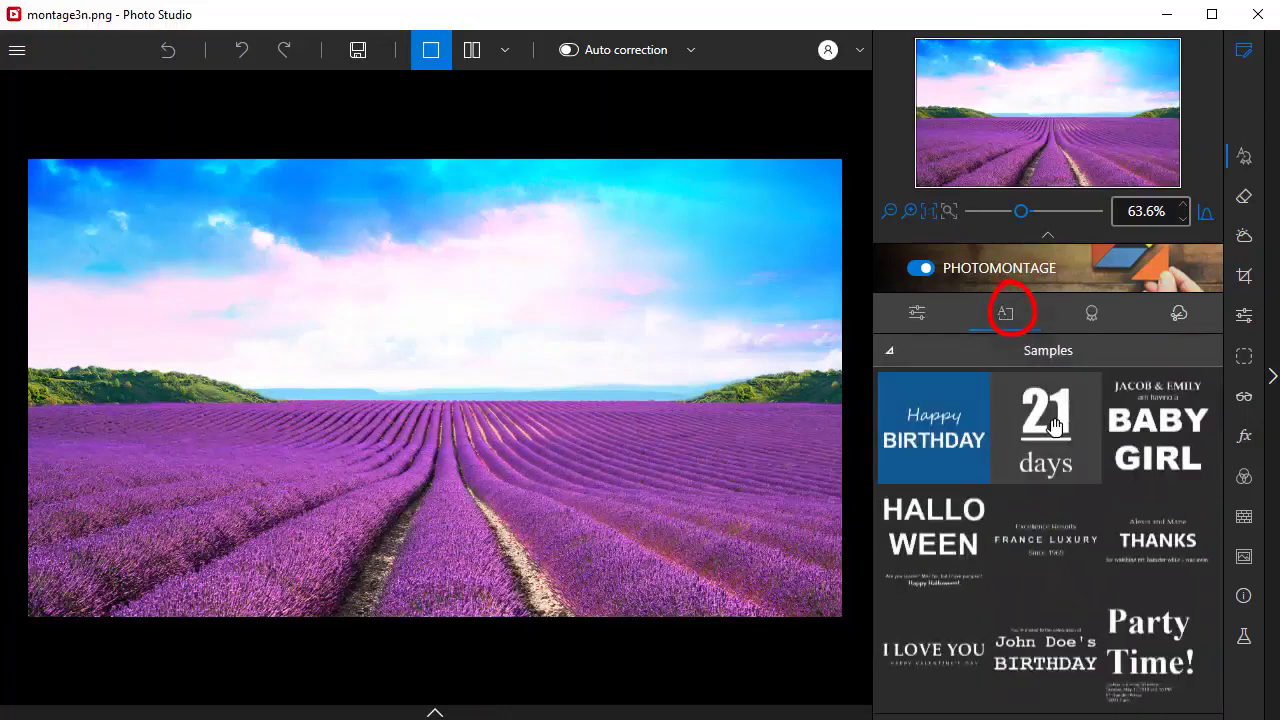
click(1093, 315)
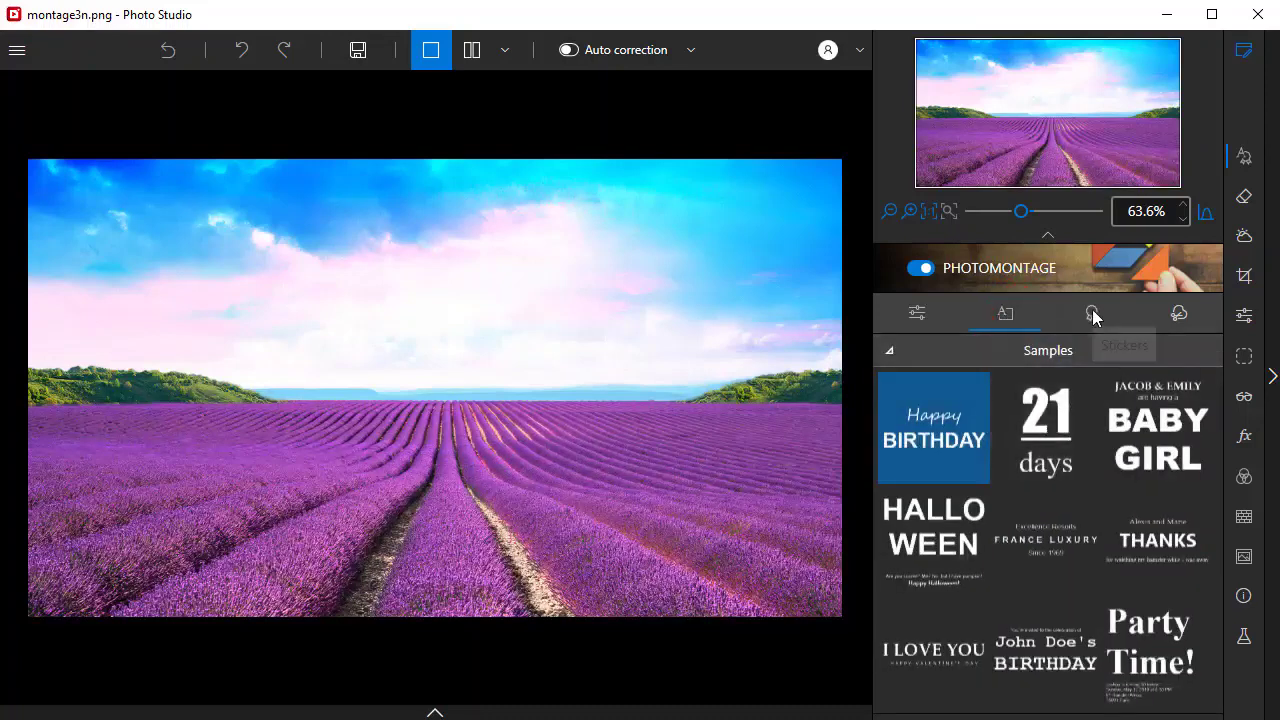
scroll(1138, 500, down, 3)
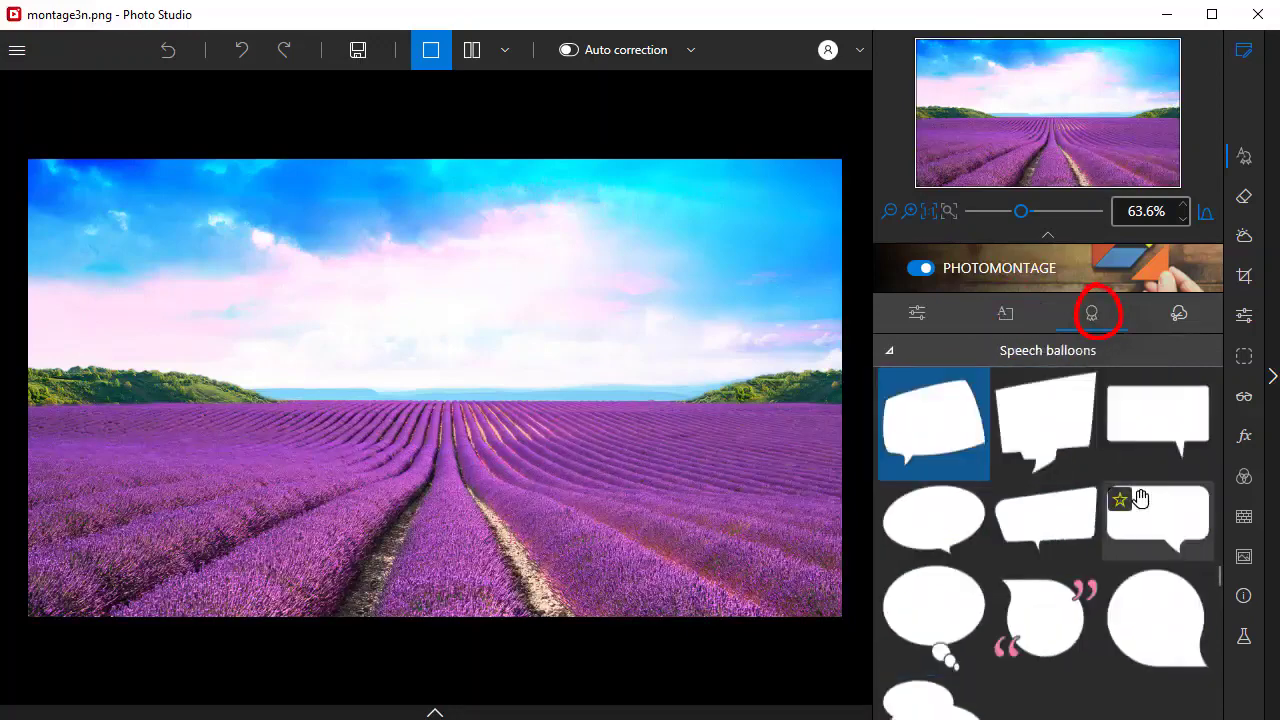
scroll(1140, 487, up, 2)
scroll(1140, 487, up, 6)
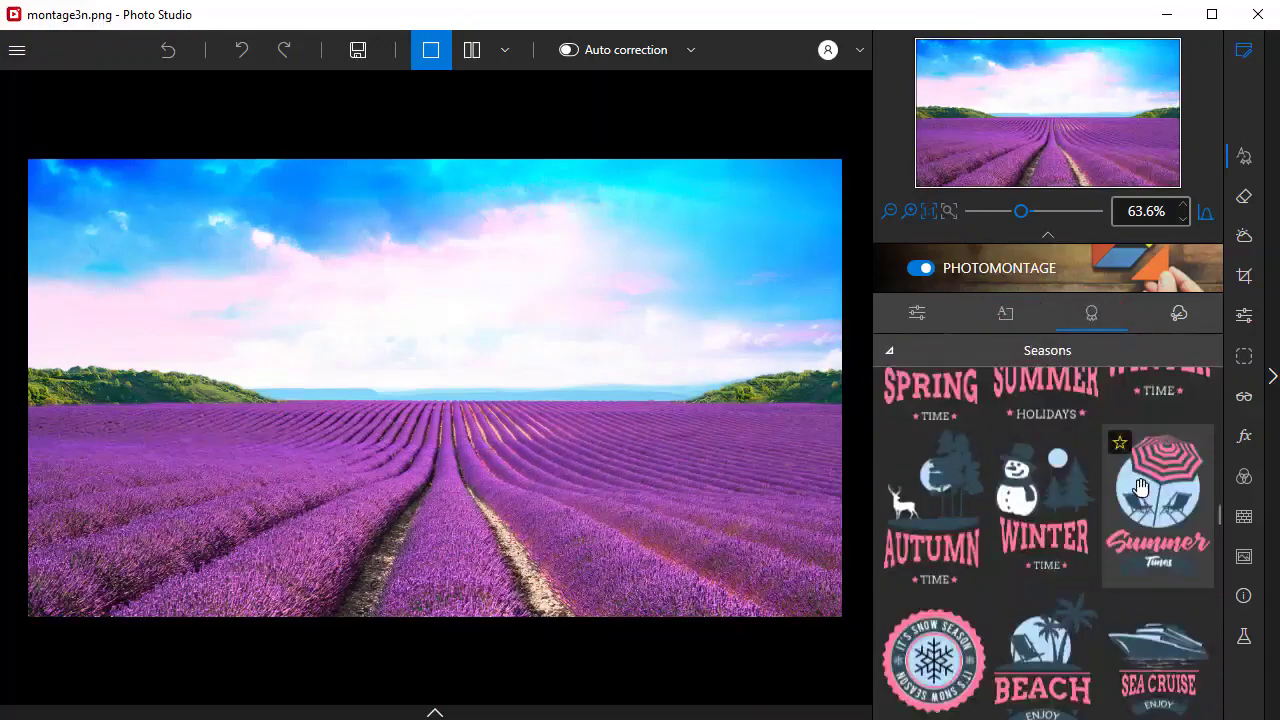
scroll(1143, 481, up, 2)
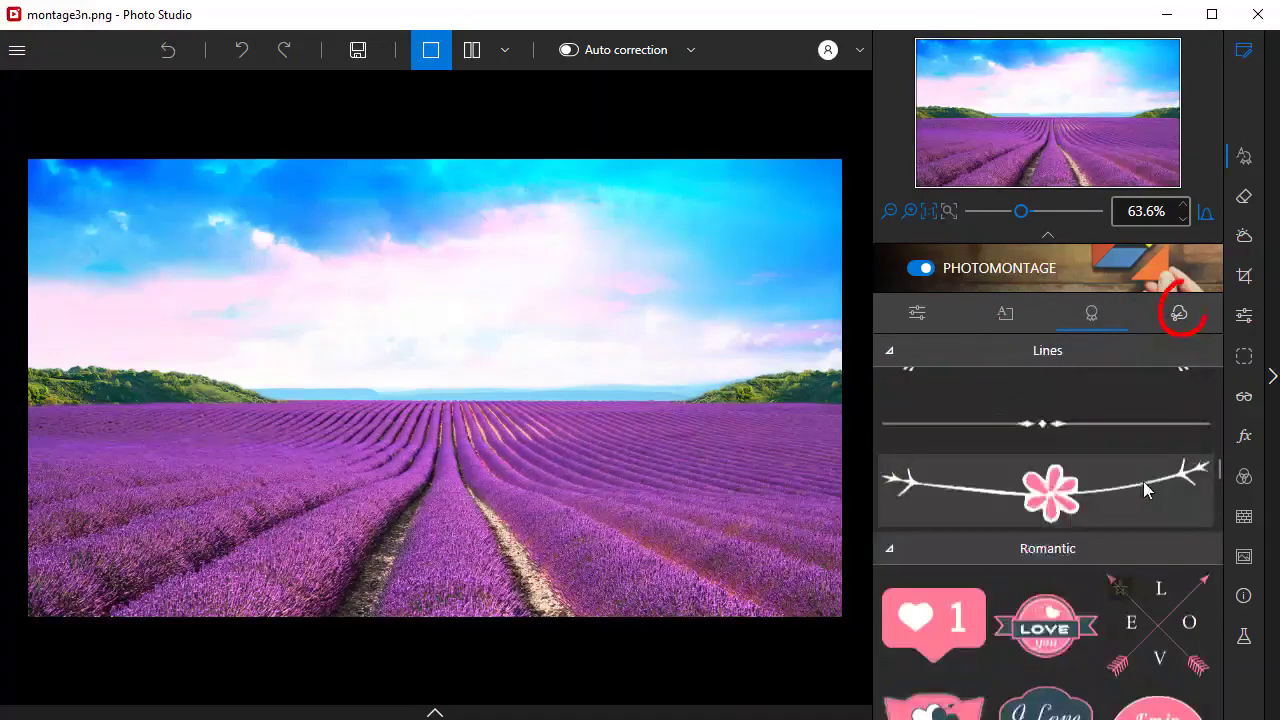
- Show the cut-out image library and scroll up to My cut-out images above Animals
click(1179, 314)
scroll(1150, 516, down, 5)
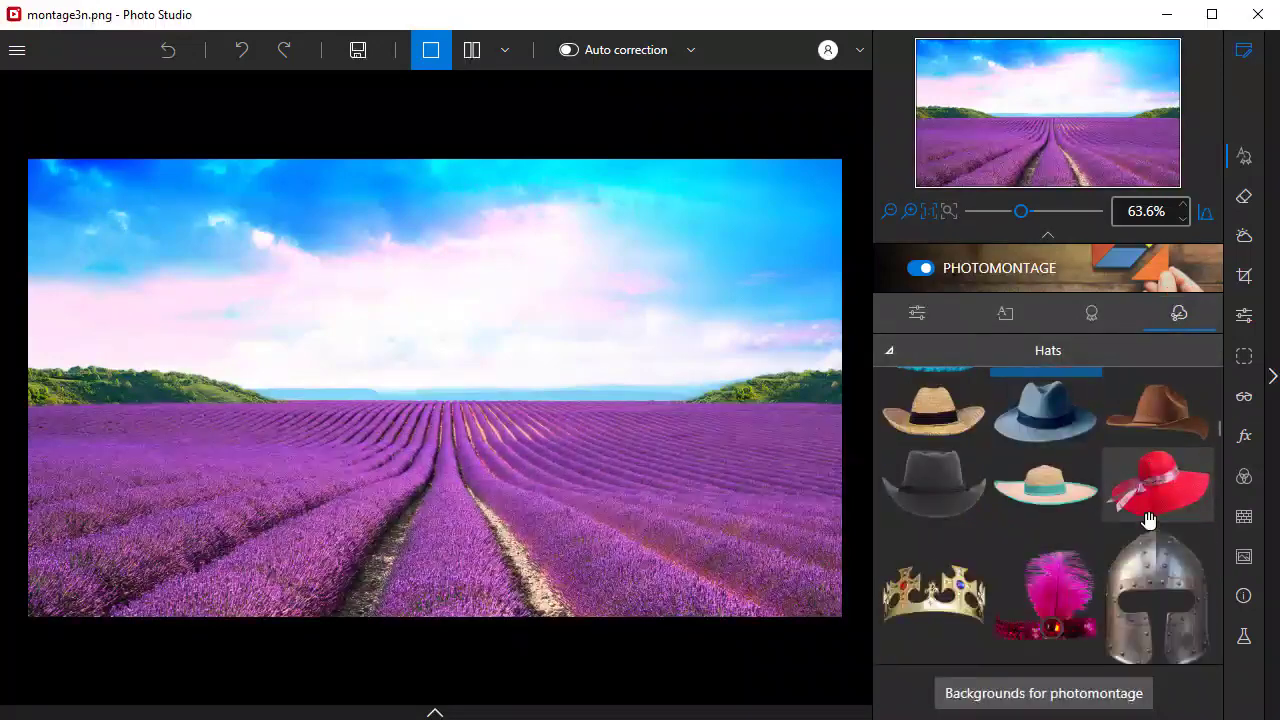
scroll(1149, 530, up, 10)
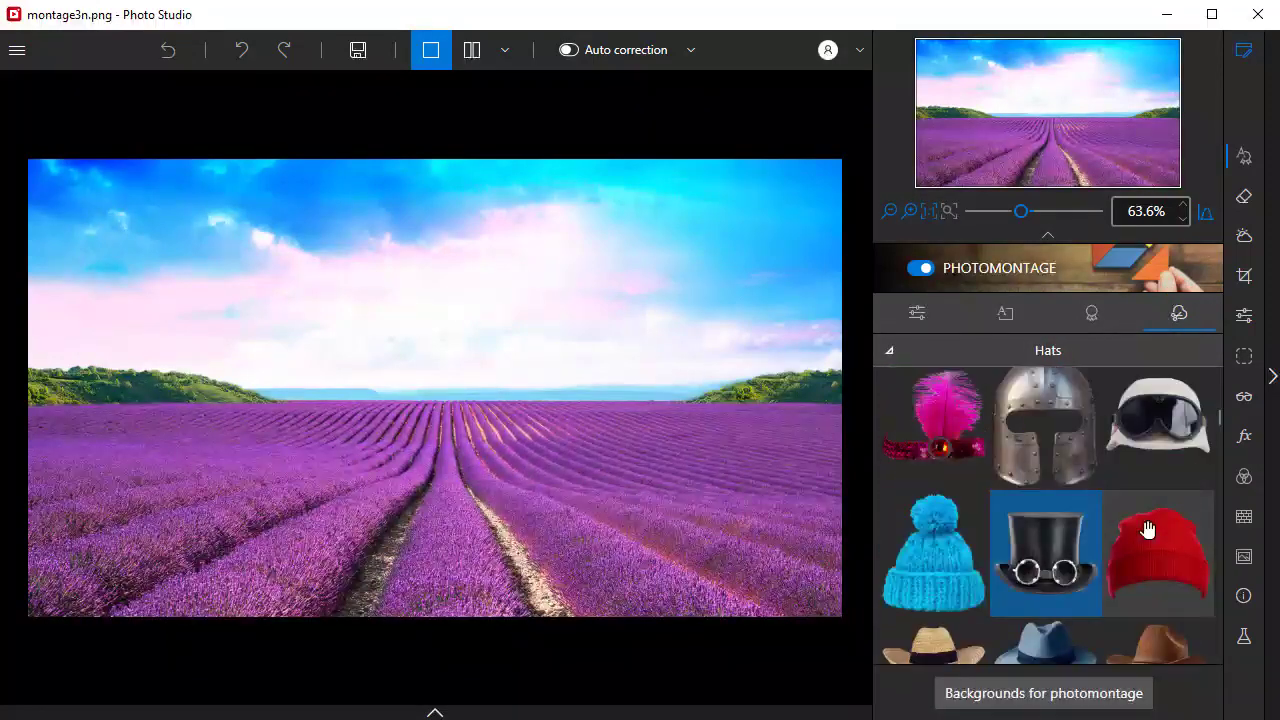
scroll(1149, 530, up, 3)
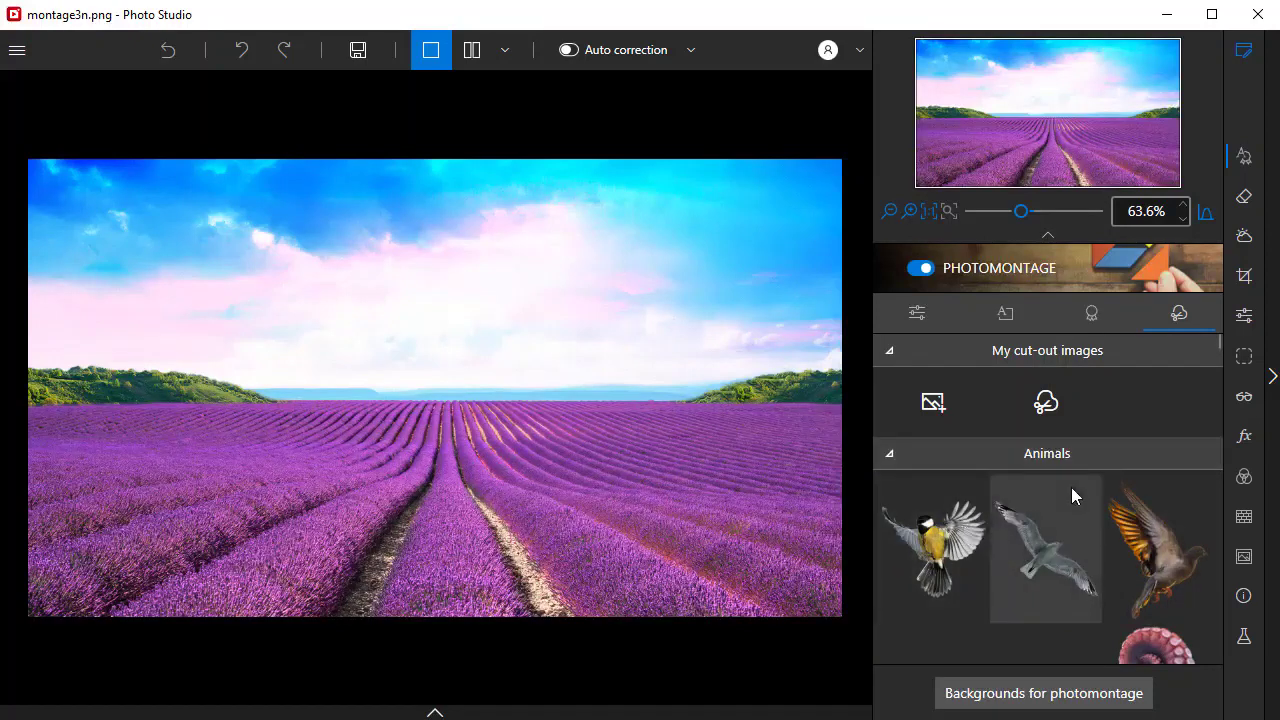
- Start a new cut-out from fille_chapeau.jpg, the photo of the woman in the hat
click(1046, 402)
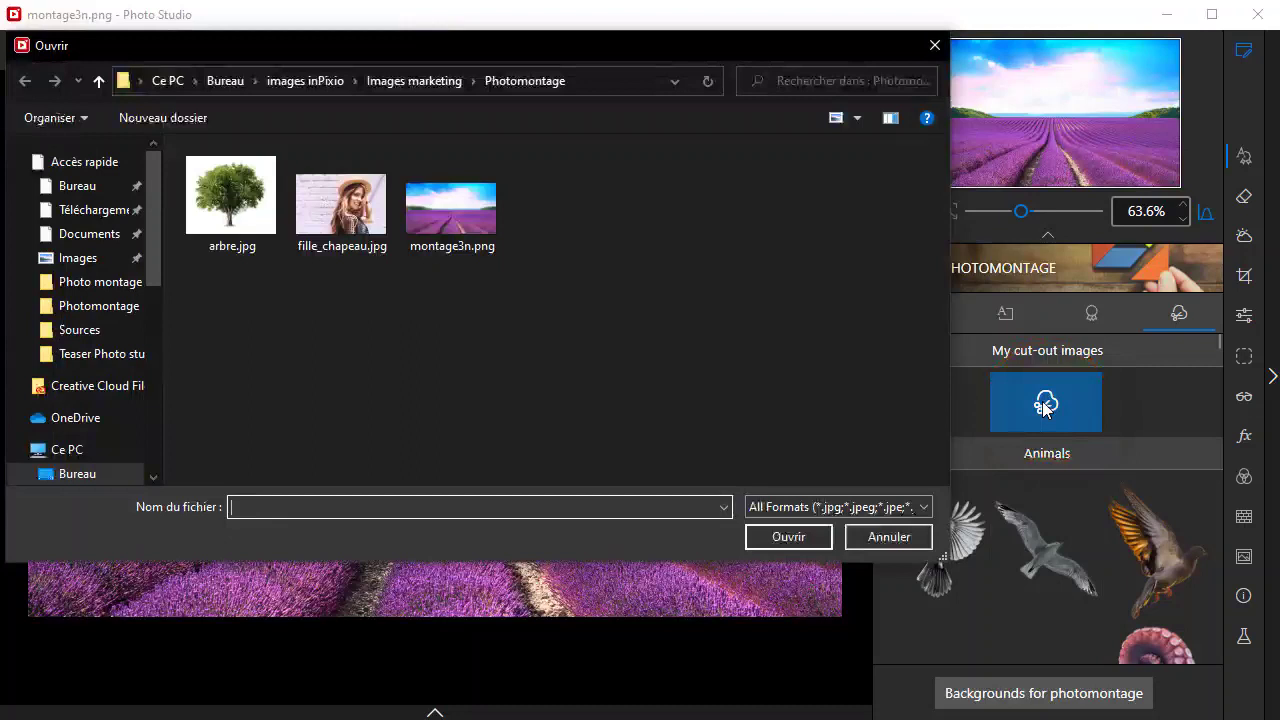
click(340, 225)
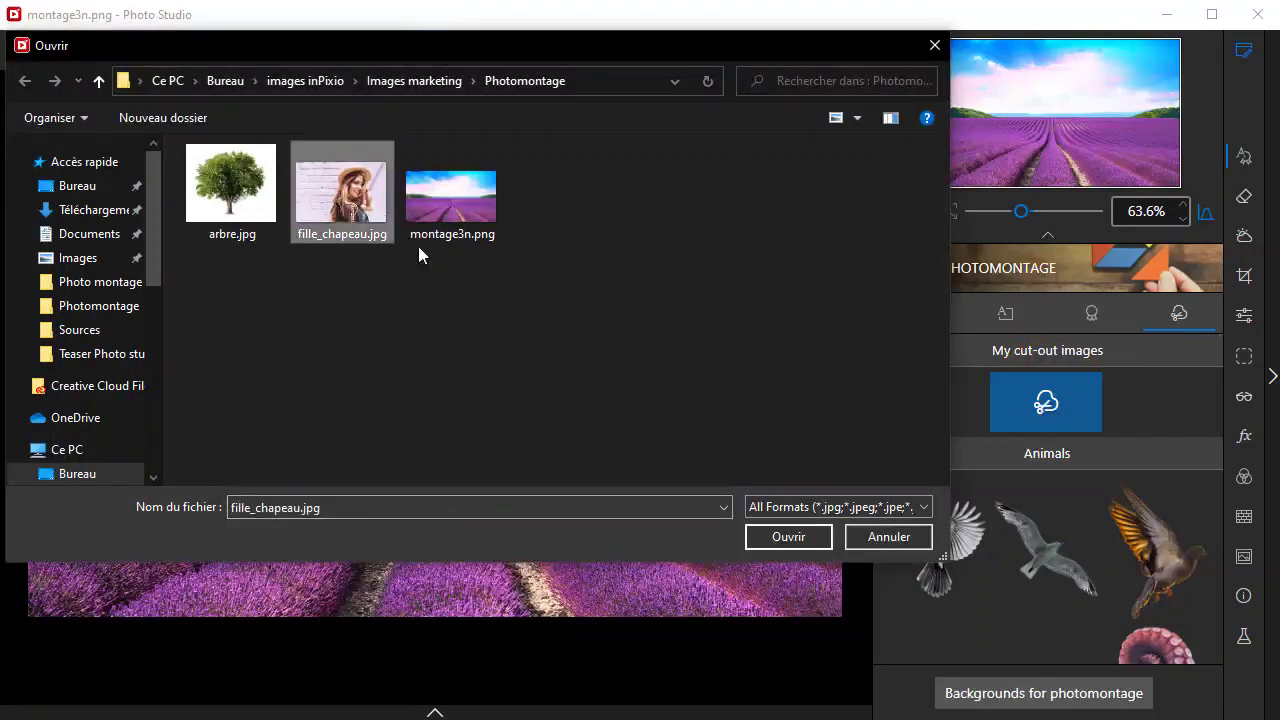
click(788, 537)
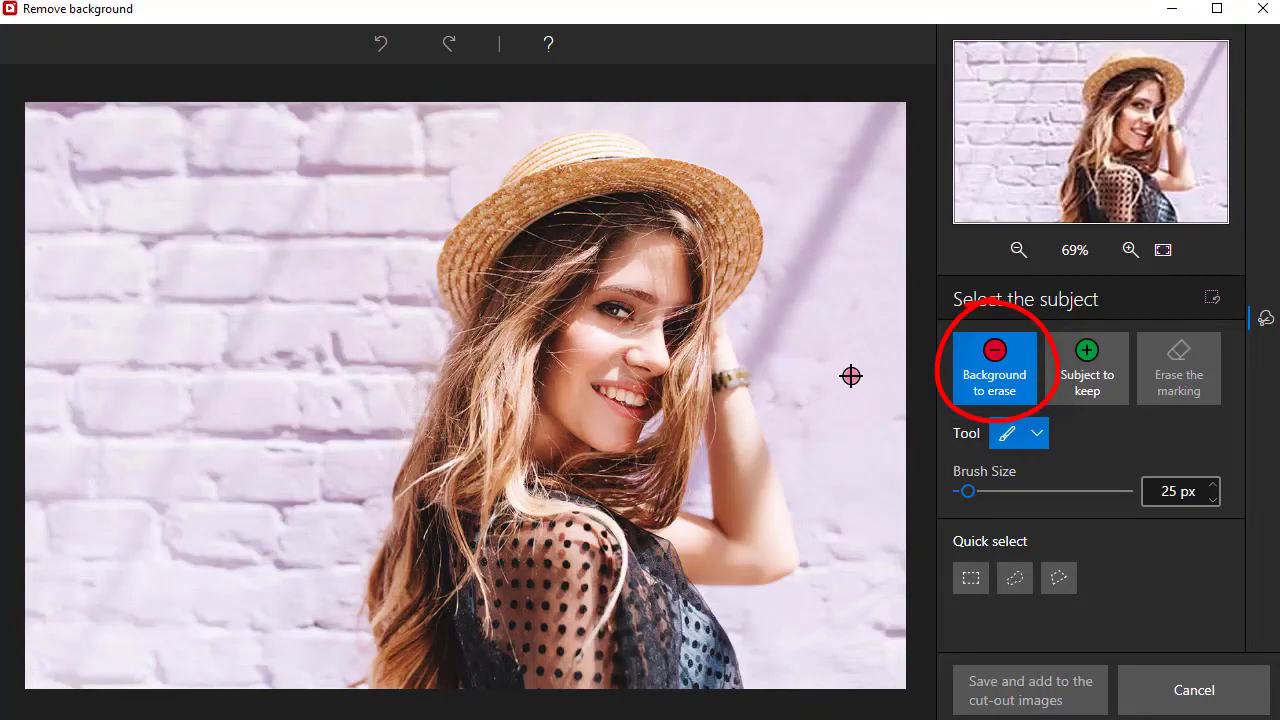
- Mark the brick wall as background to erase and the hat's top as subject to keep
mouse_move(851, 376)
mouse_down()
mouse_move(833, 294)
mouse_move(787, 201)
mouse_move(720, 136)
mouse_move(600, 107)
mouse_move(465, 129)
mouse_move(214, 272)
mouse_move(132, 371)
mouse_move(151, 455)
mouse_move(143, 439)
mouse_move(185, 484)
mouse_move(246, 500)
mouse_up()
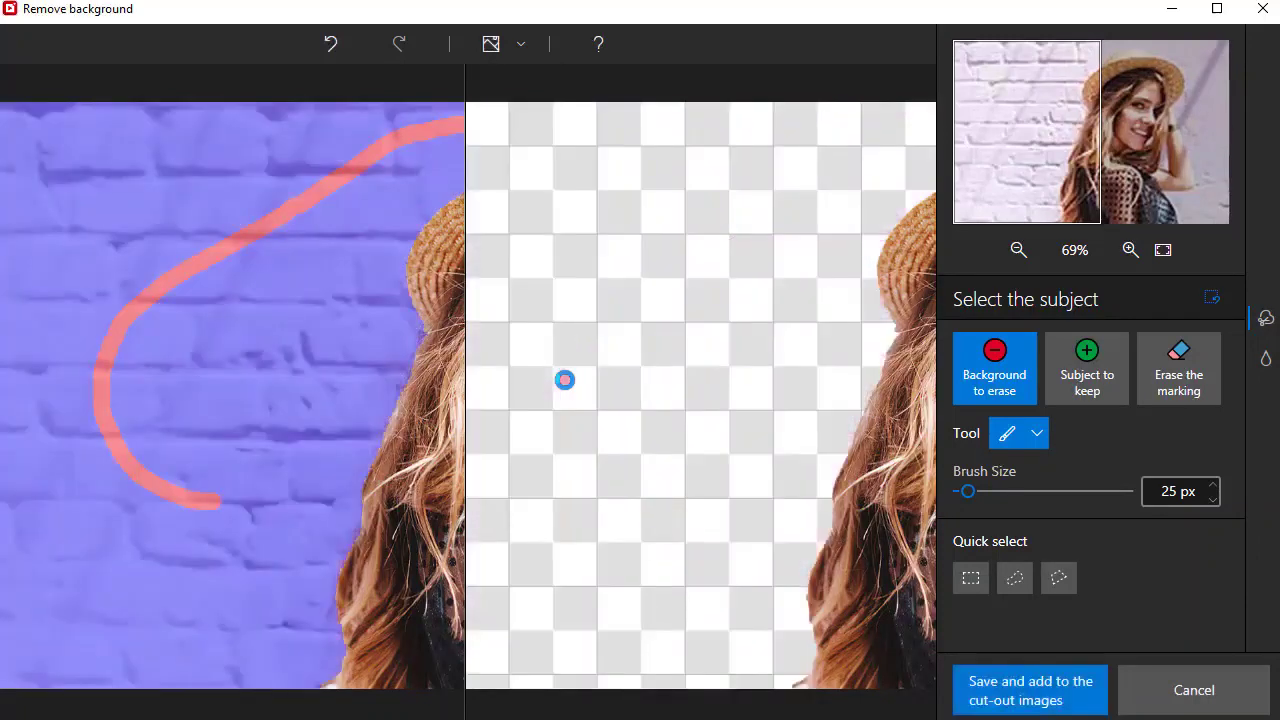
scroll(565, 380, down, 3)
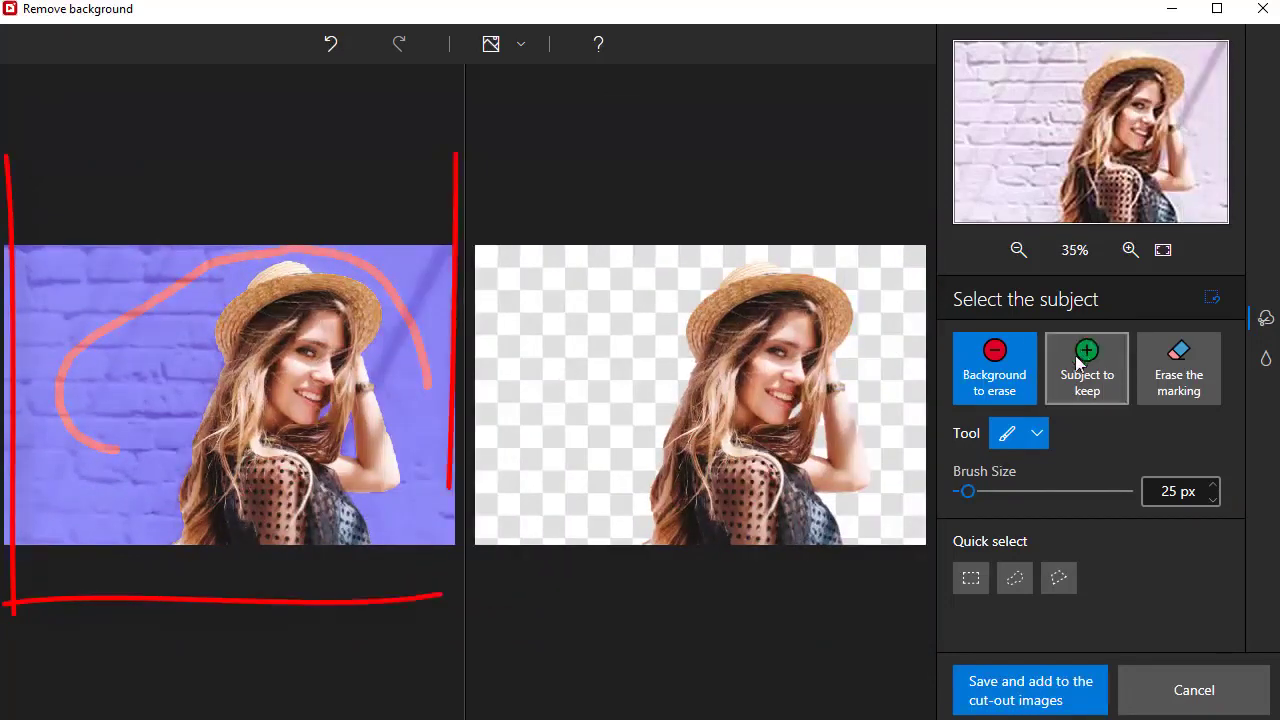
click(1081, 362)
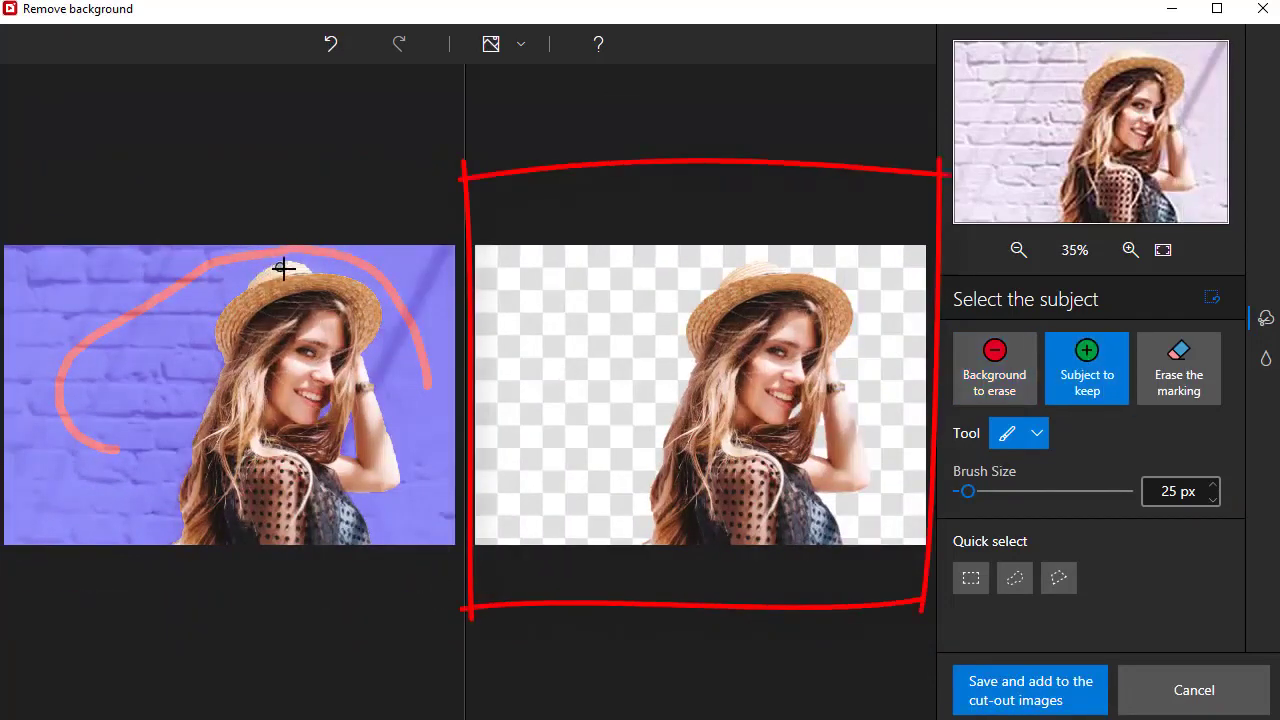
drag(283, 268, 318, 268)
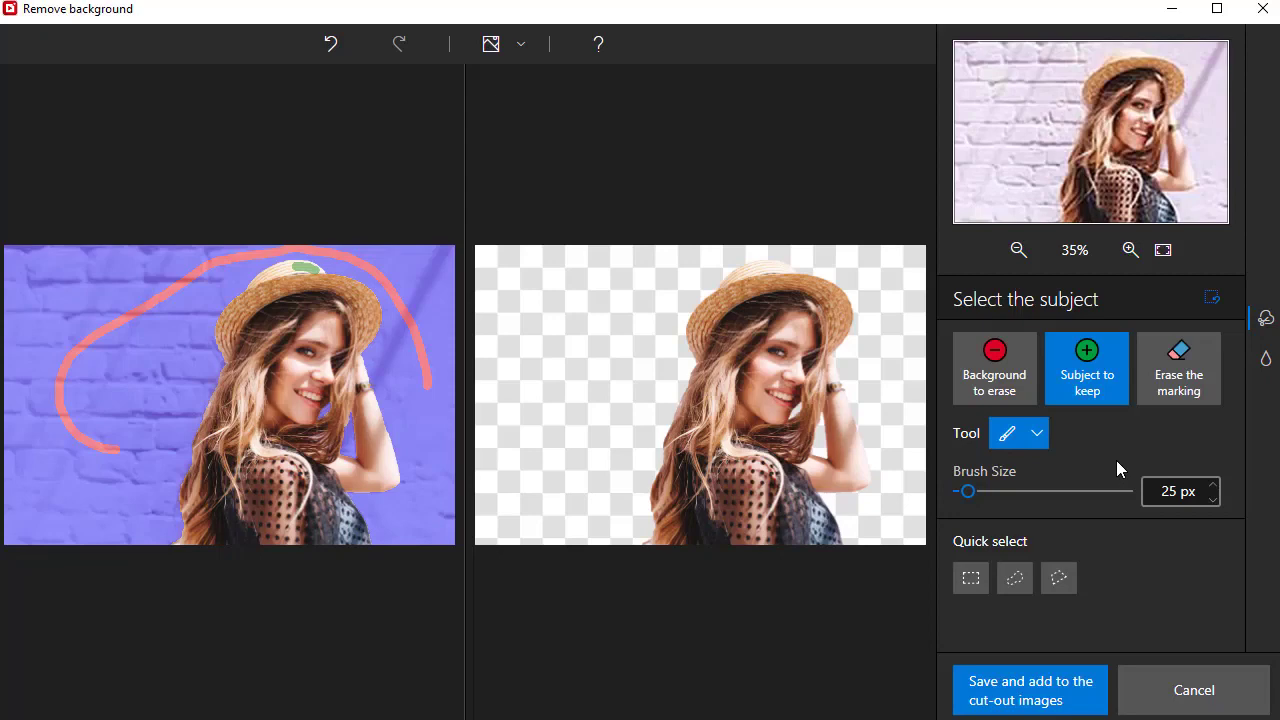
- Increase the cut-out's edge smoothing in the edge enhancement settings
click(1266, 360)
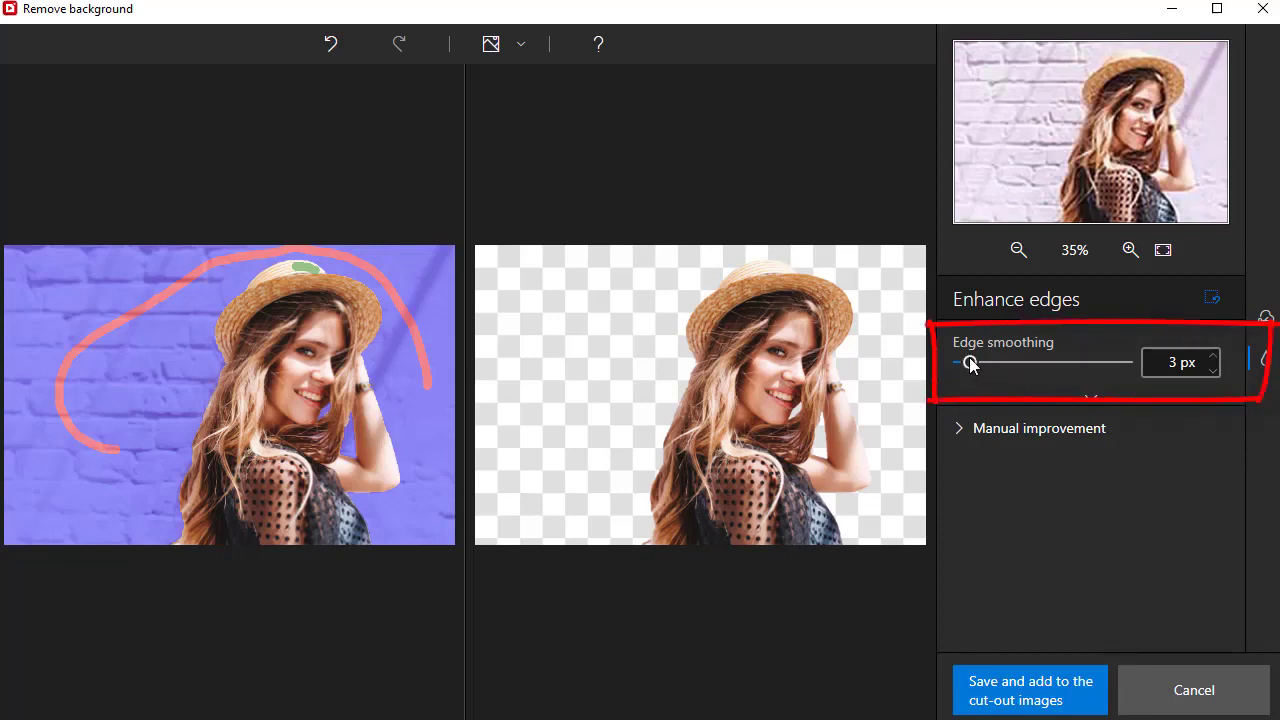
drag(983, 365, 985, 372)
click(960, 430)
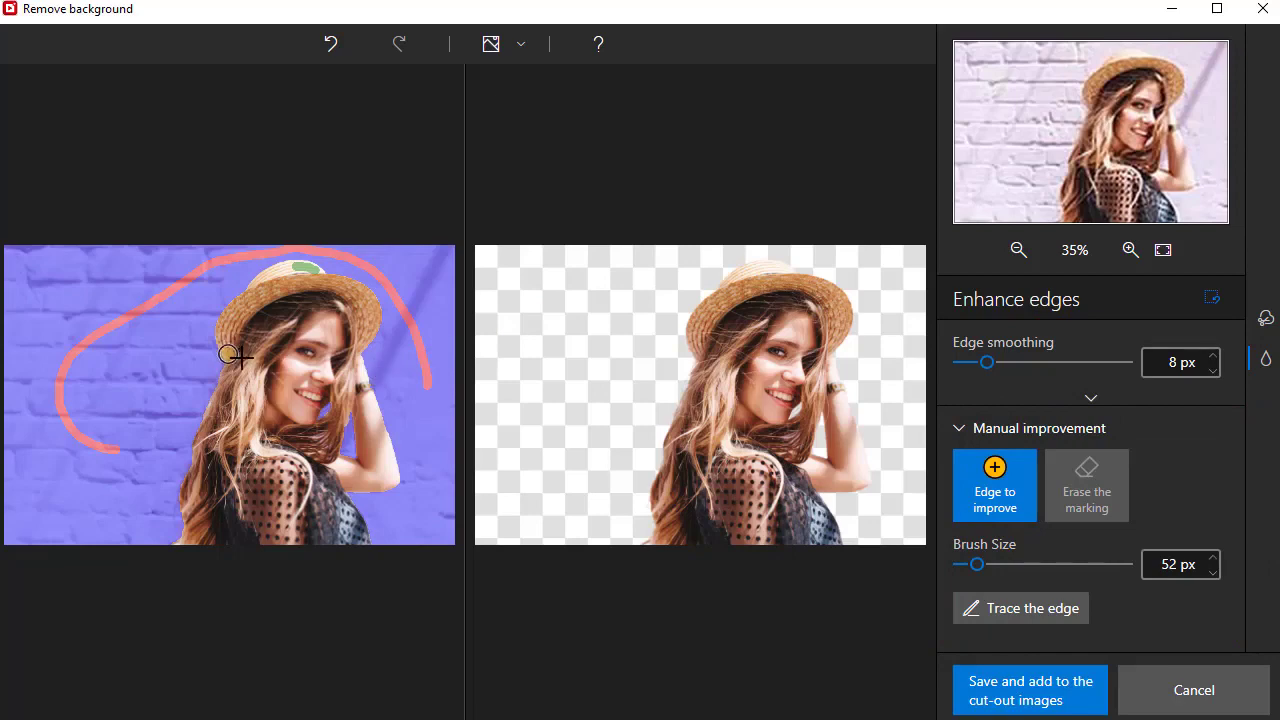
- Refine the hair edges on the left and near the cheek, then save the woman cut-out
mouse_move(222, 369)
mouse_down()
mouse_move(176, 493)
mouse_move(180, 531)
mouse_move(163, 545)
mouse_up()
scroll(313, 428, up, 2)
click(324, 436)
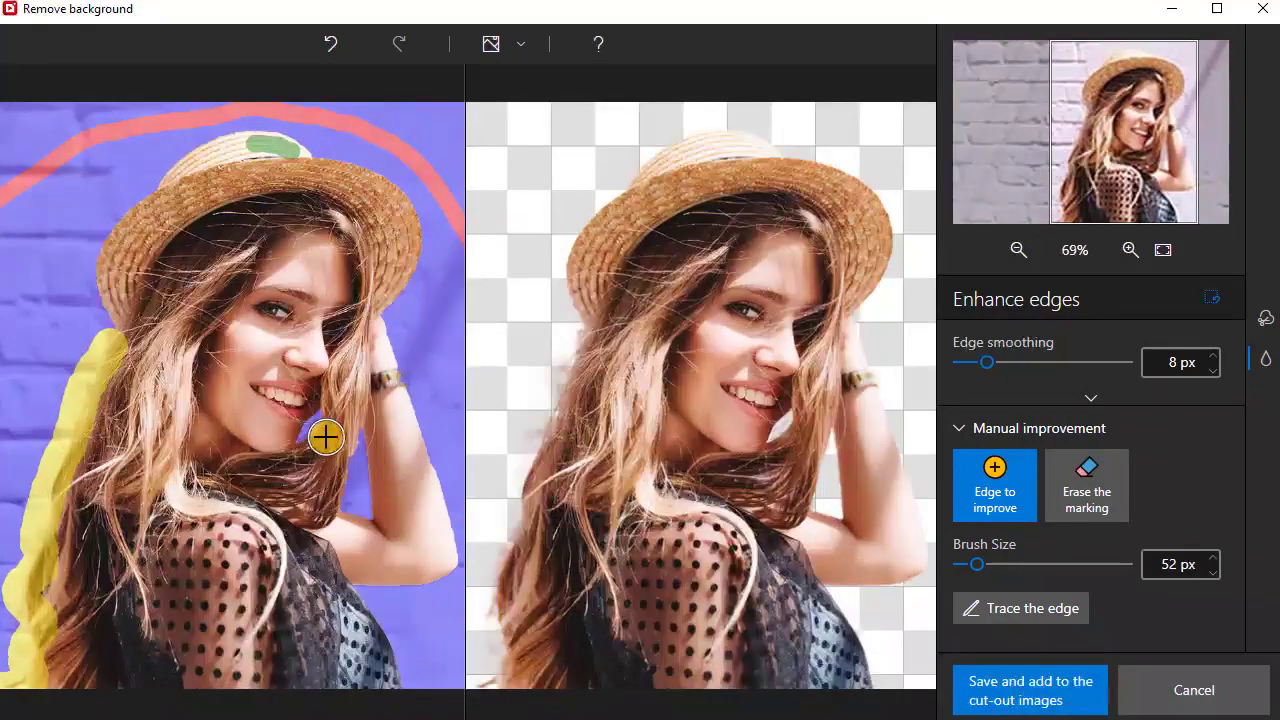
click(348, 478)
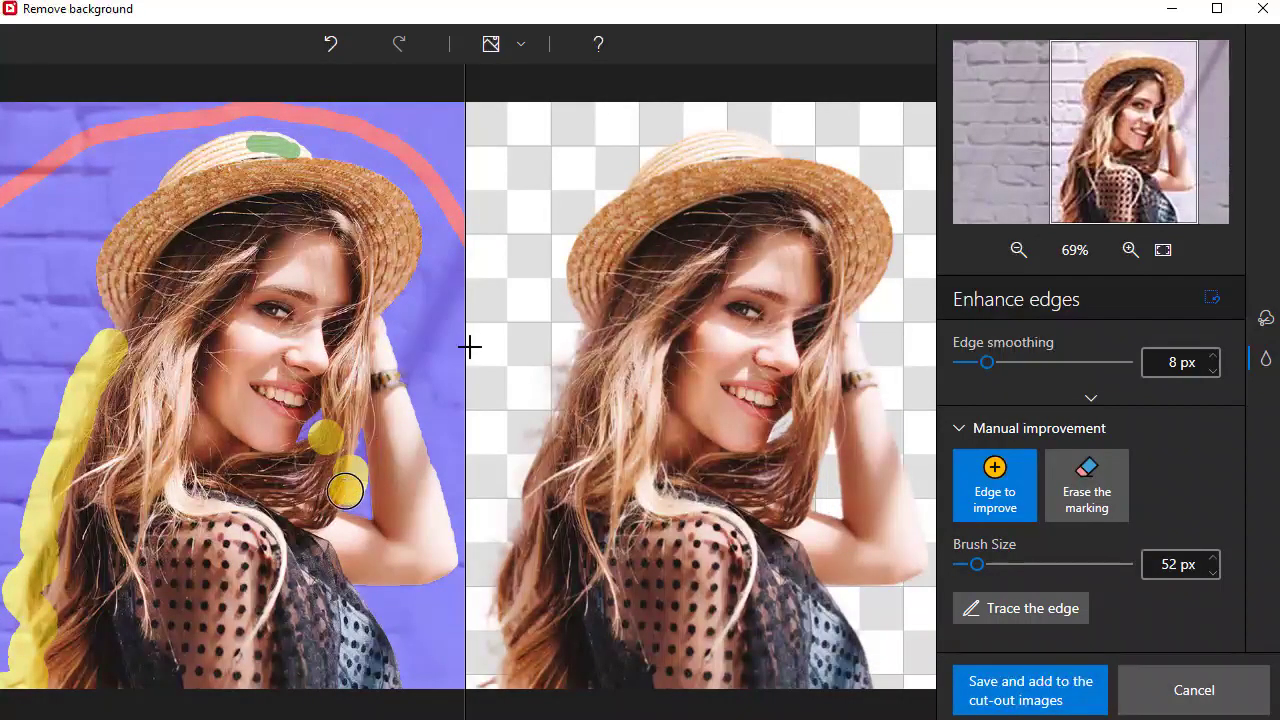
scroll(689, 374, down, 1)
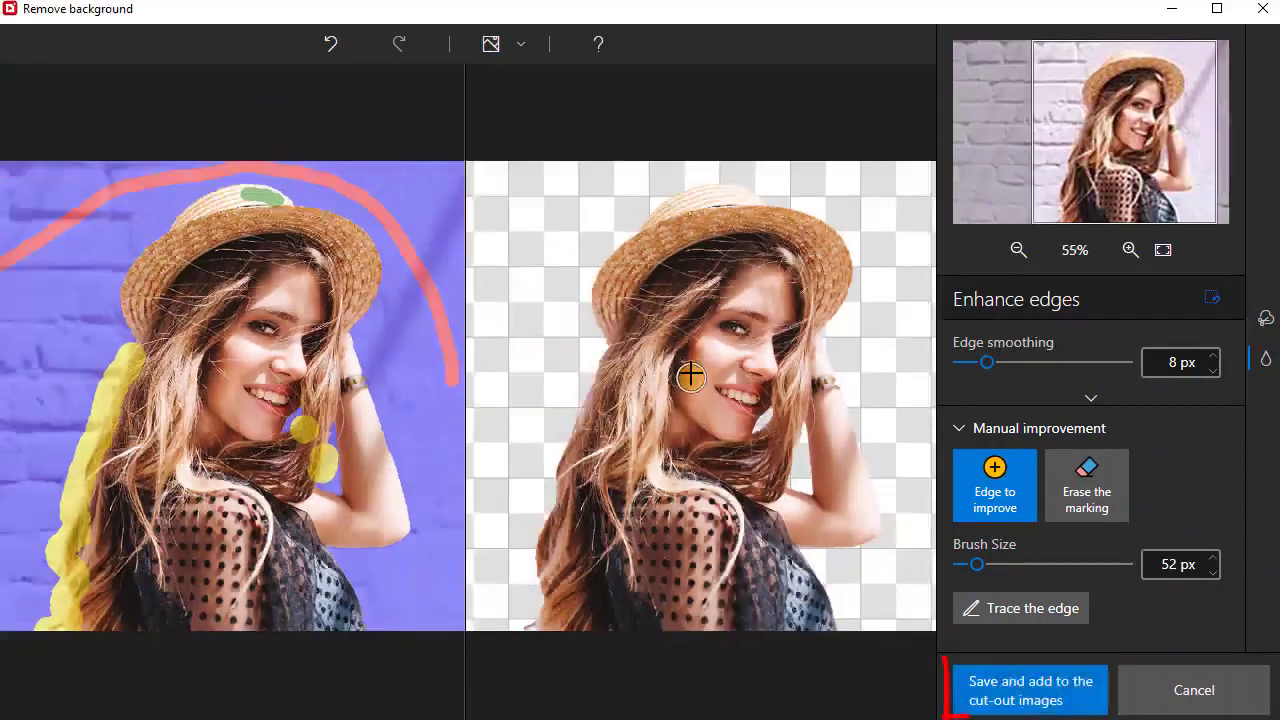
click(1037, 694)
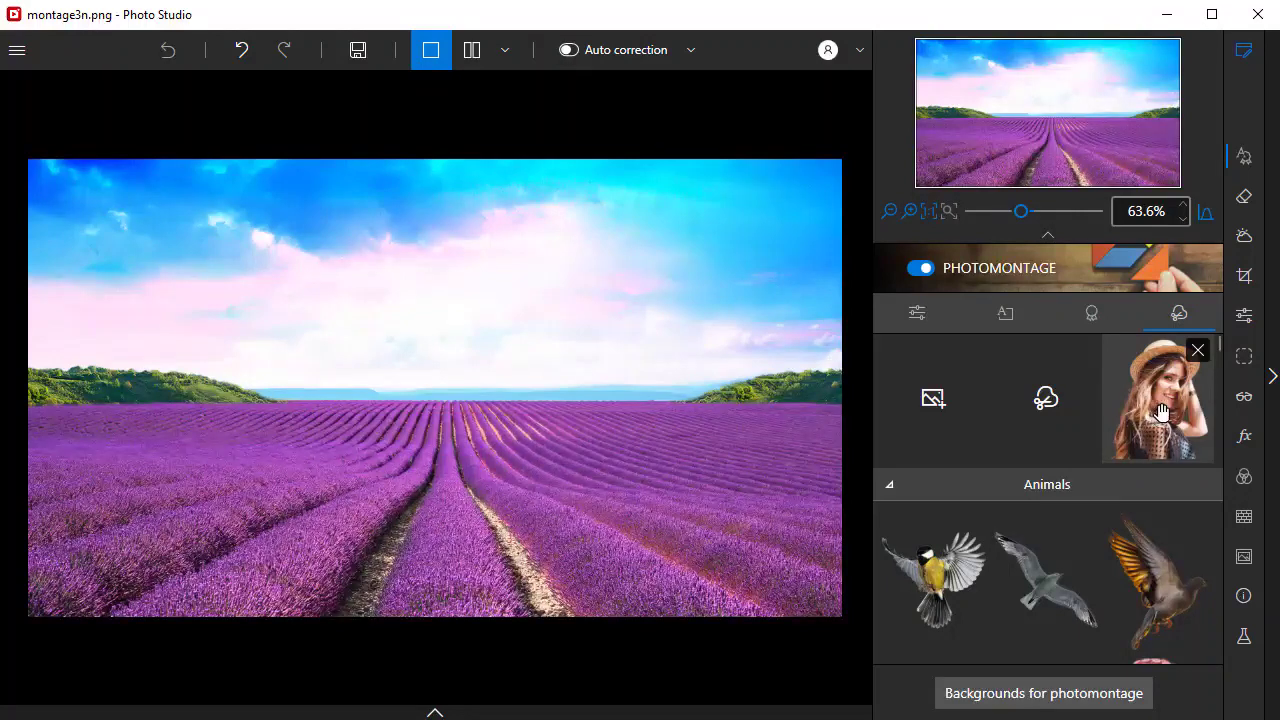
- Place the woman cut-out at the field's lower left, enlarge it, and set opacity to 96%
drag(1162, 412, 126, 524)
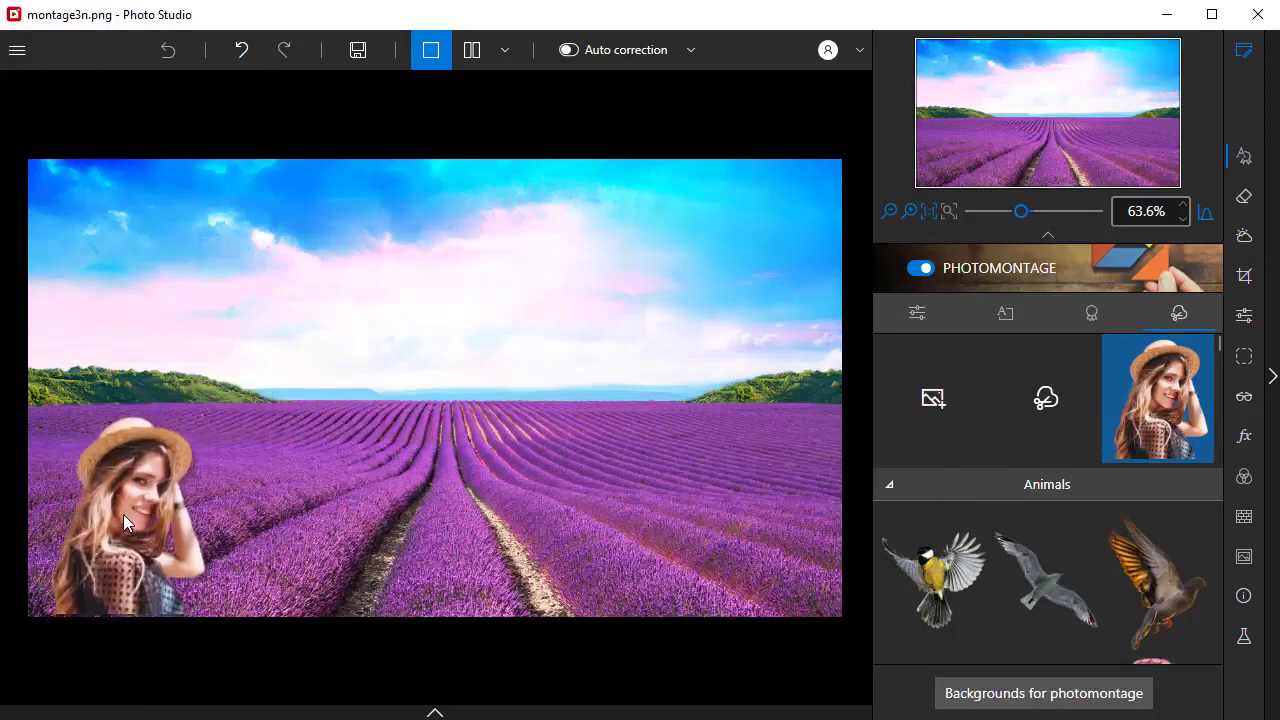
click(145, 505)
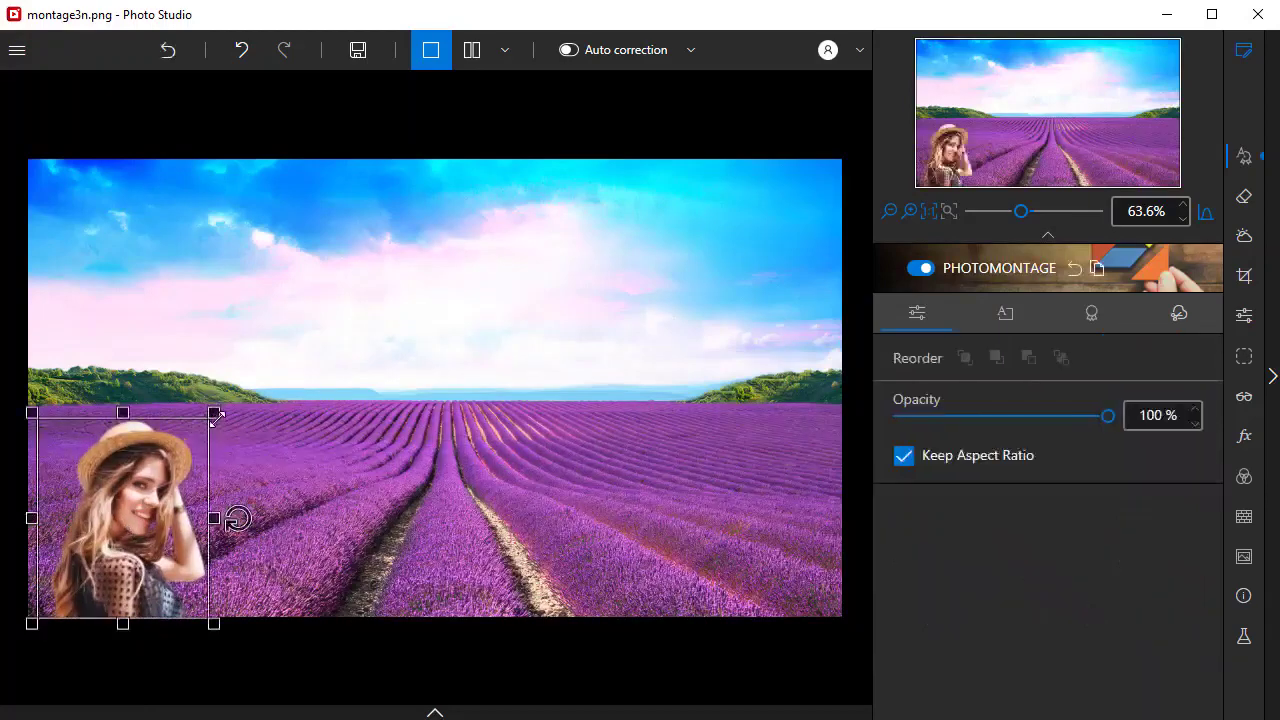
drag(214, 414, 406, 297)
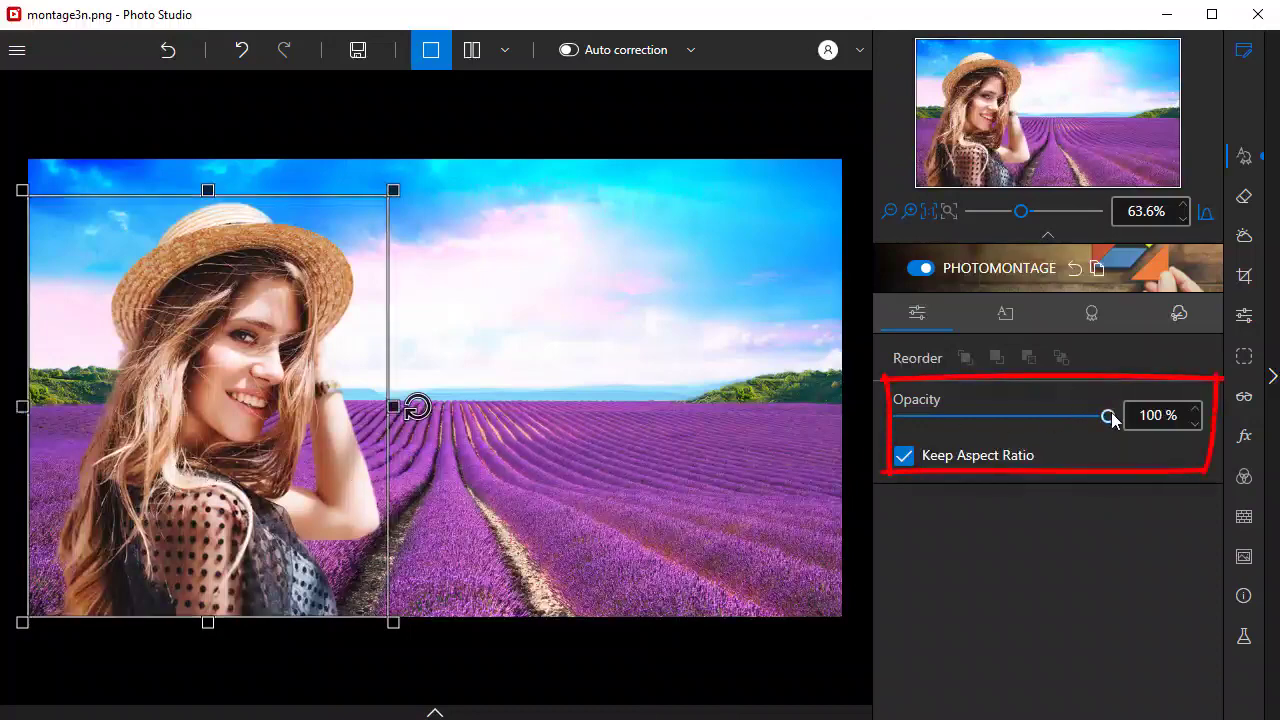
mouse_move(1108, 414)
mouse_down()
mouse_move(1088, 417)
mouse_move(1106, 421)
mouse_up()
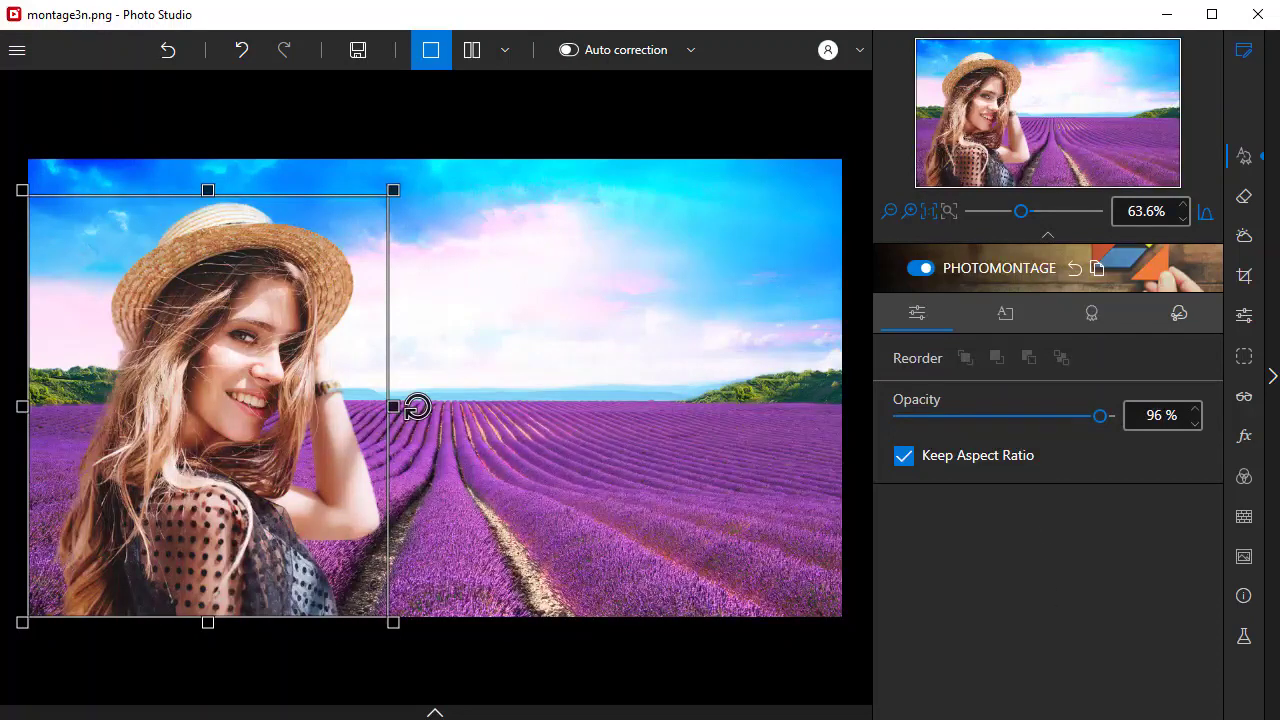
- Load the tree photo arbre.jpg as a new cut-out and mark its white background for removal
click(783, 563)
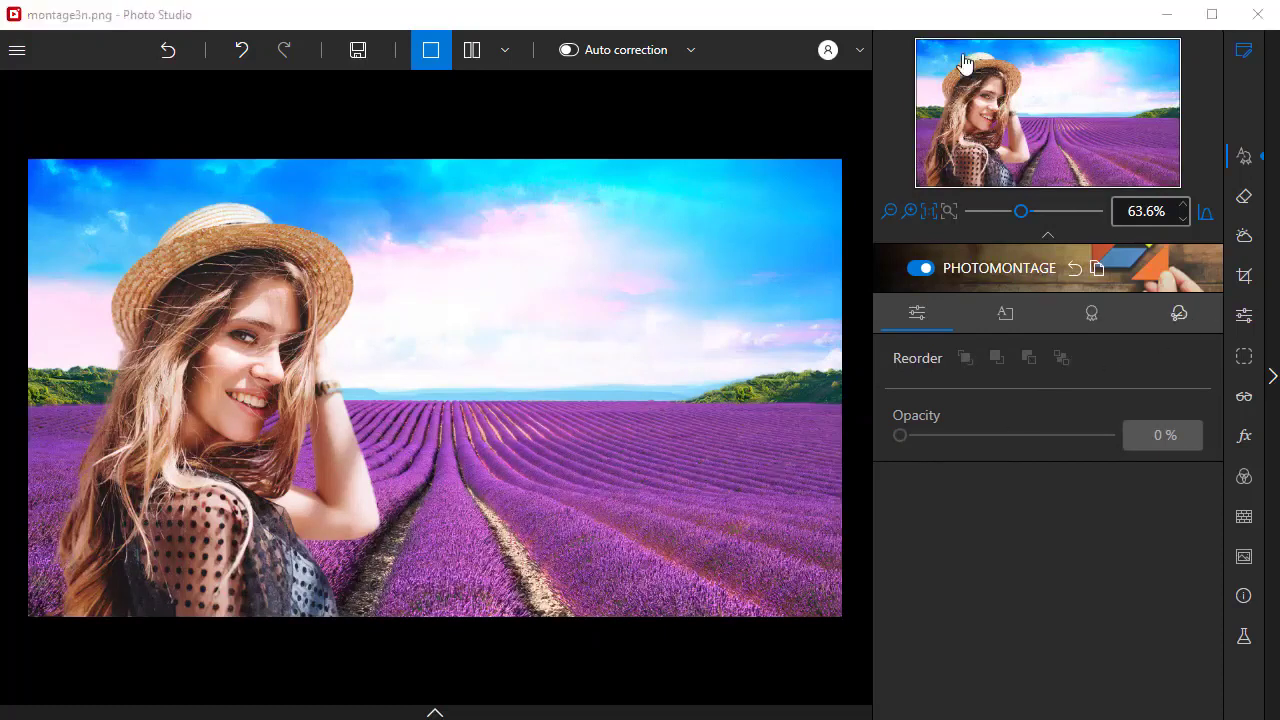
click(1179, 313)
click(1046, 394)
double_click(220, 206)
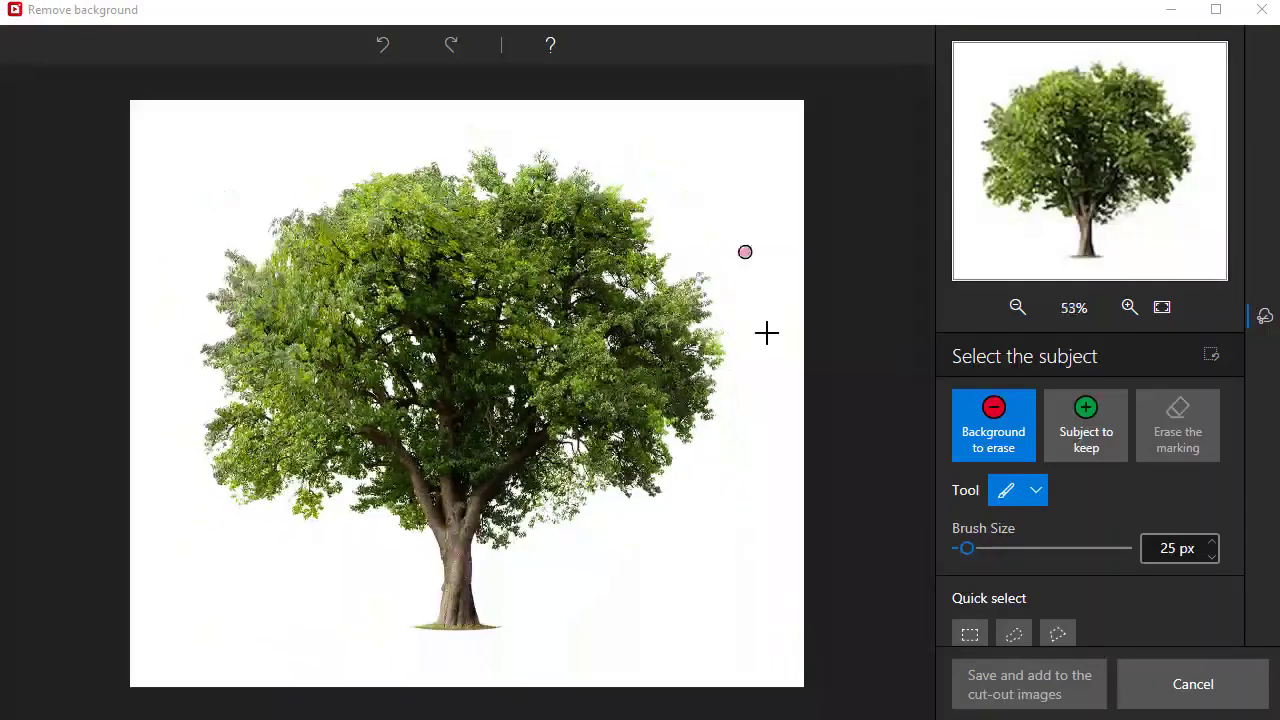
mouse_move(760, 275)
mouse_down()
mouse_move(191, 214)
mouse_move(391, 587)
mouse_up()
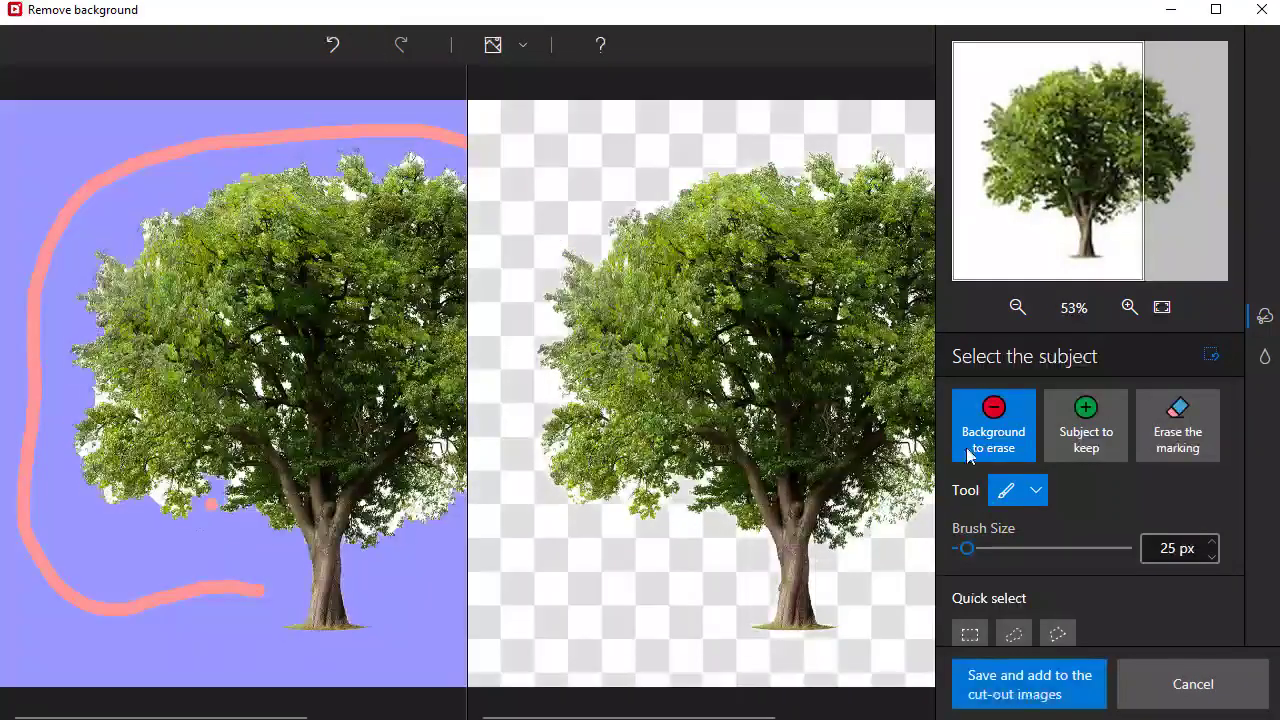
- Refine the tree's edges and crown, then save the tree cut-out to the cut-out images
click(1265, 356)
mouse_move(298, 495)
mouse_down()
mouse_move(406, 467)
mouse_move(456, 342)
mouse_move(410, 241)
mouse_move(281, 198)
mouse_move(108, 281)
mouse_move(70, 358)
mouse_move(116, 478)
mouse_move(170, 448)
mouse_move(236, 487)
mouse_up()
drag(205, 372, 215, 360)
drag(409, 316, 383, 300)
drag(345, 325, 332, 345)
drag(388, 418, 390, 432)
drag(300, 385, 302, 405)
click(1030, 684)
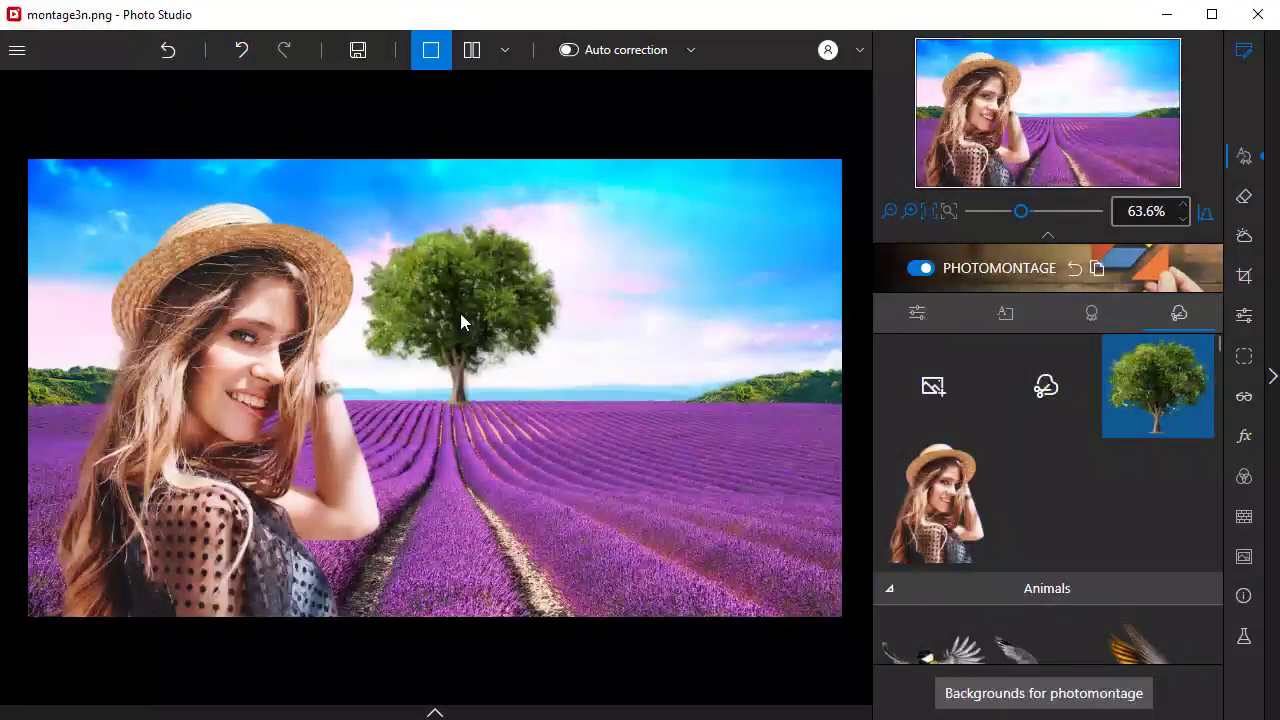
- Shrink the tree so it sits on the horizon at the field's centre
click(460, 322)
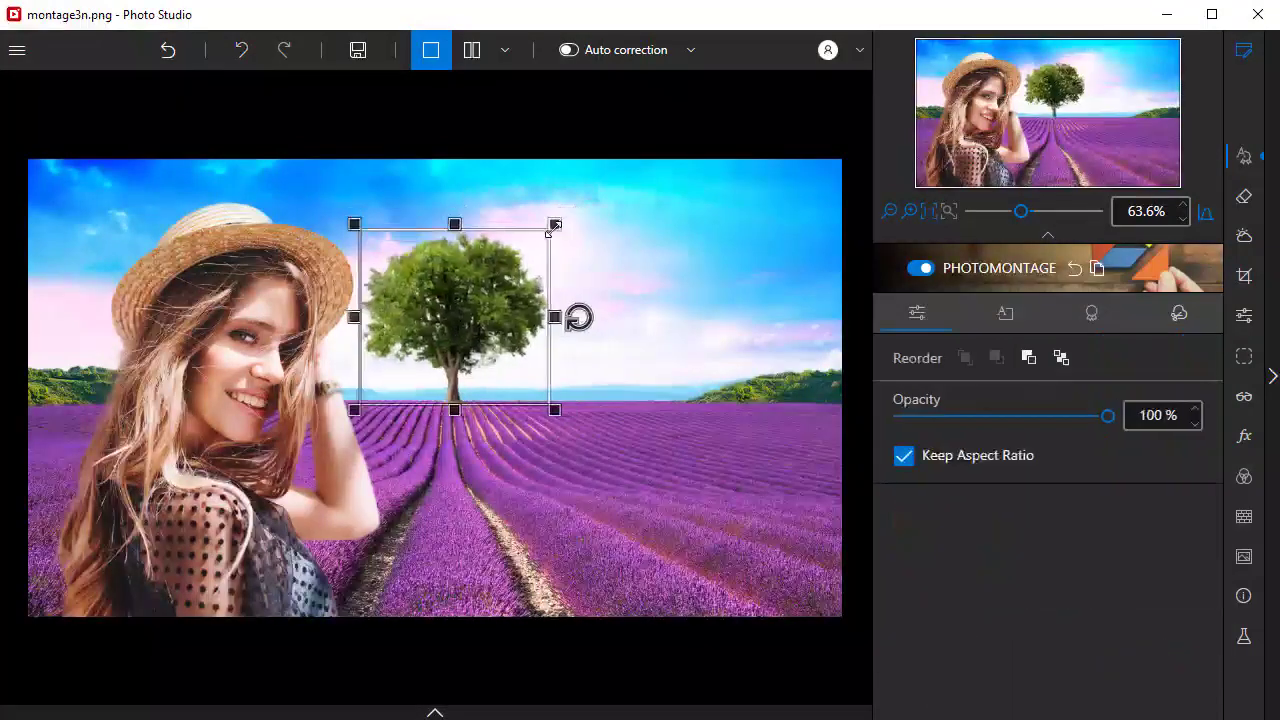
scroll(451, 343, down, 3)
click(727, 490)
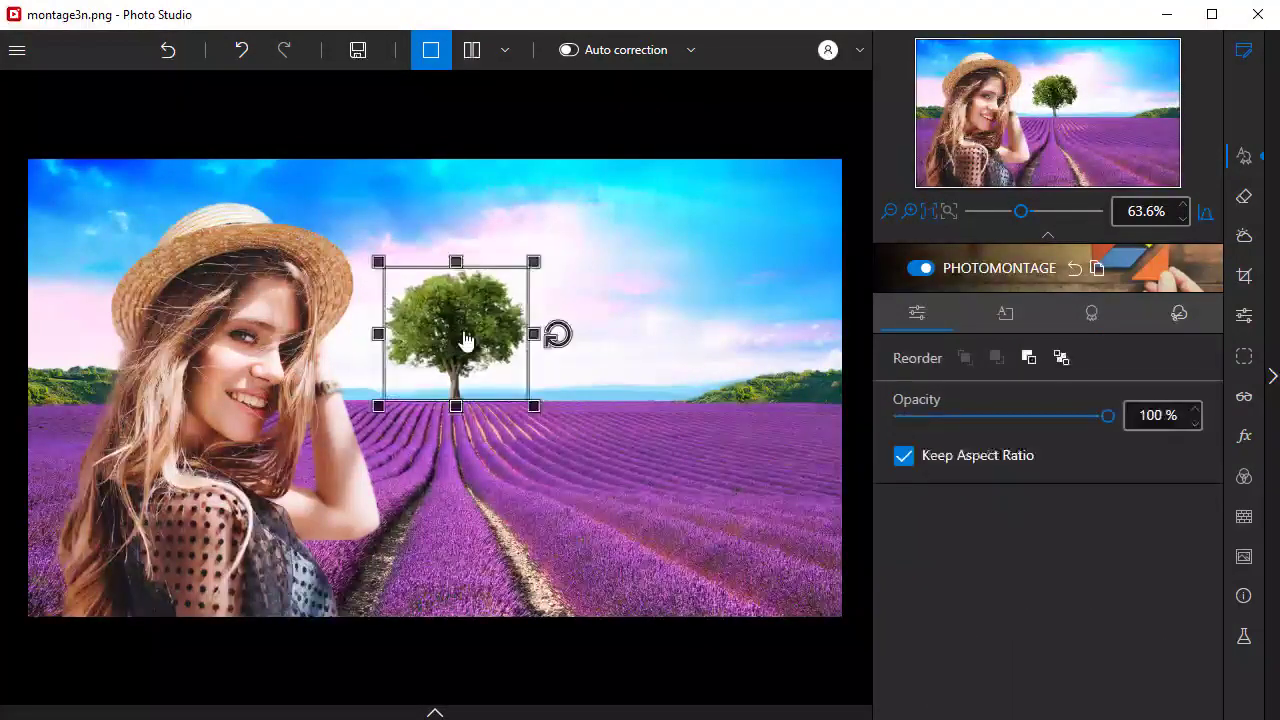
click(626, 333)
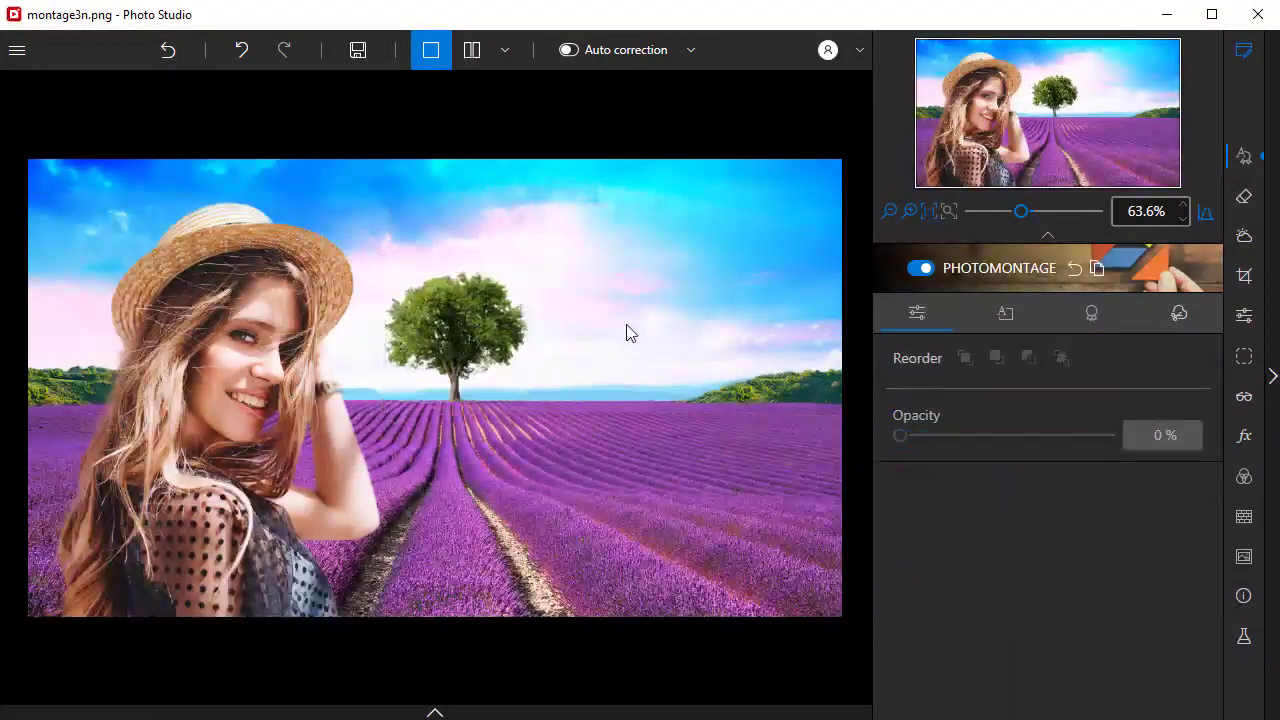
- Add the pair of birds from the cut-out objects and tilt them diagonally beside the tree
click(1178, 315)
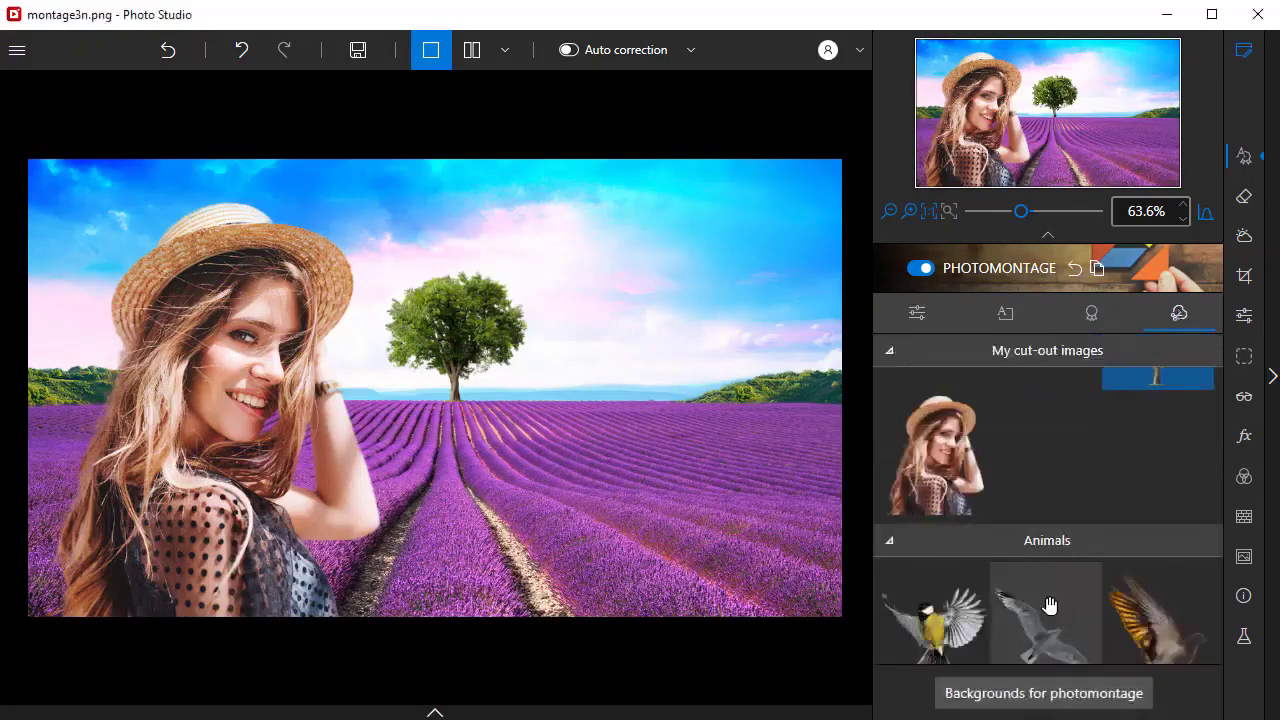
scroll(1049, 603, down, 3)
click(1074, 617)
mouse_move(610, 316)
mouse_down()
mouse_move(594, 354)
mouse_move(603, 323)
mouse_move(569, 311)
mouse_move(590, 322)
mouse_up()
click(623, 303)
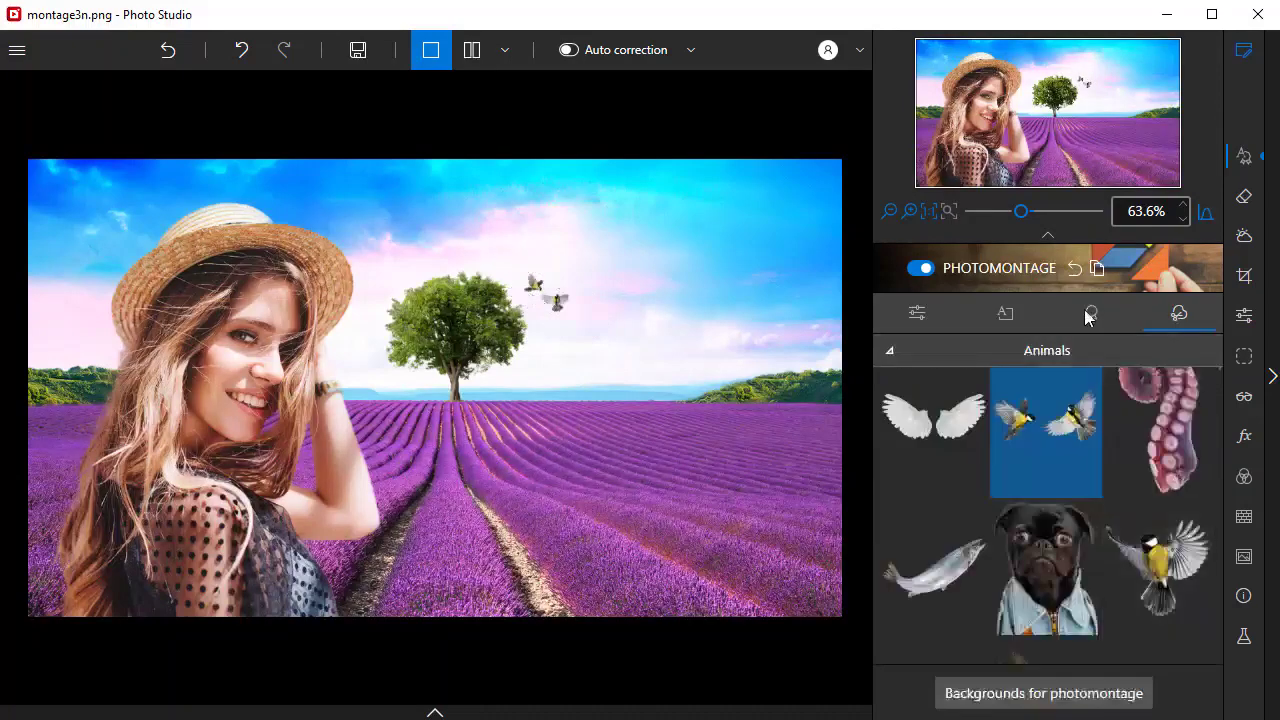
- Drag the I LOVE YOU sticker into the sky at the top right
click(1091, 313)
scroll(1046, 528, down, 10)
drag(933, 663, 726, 279)
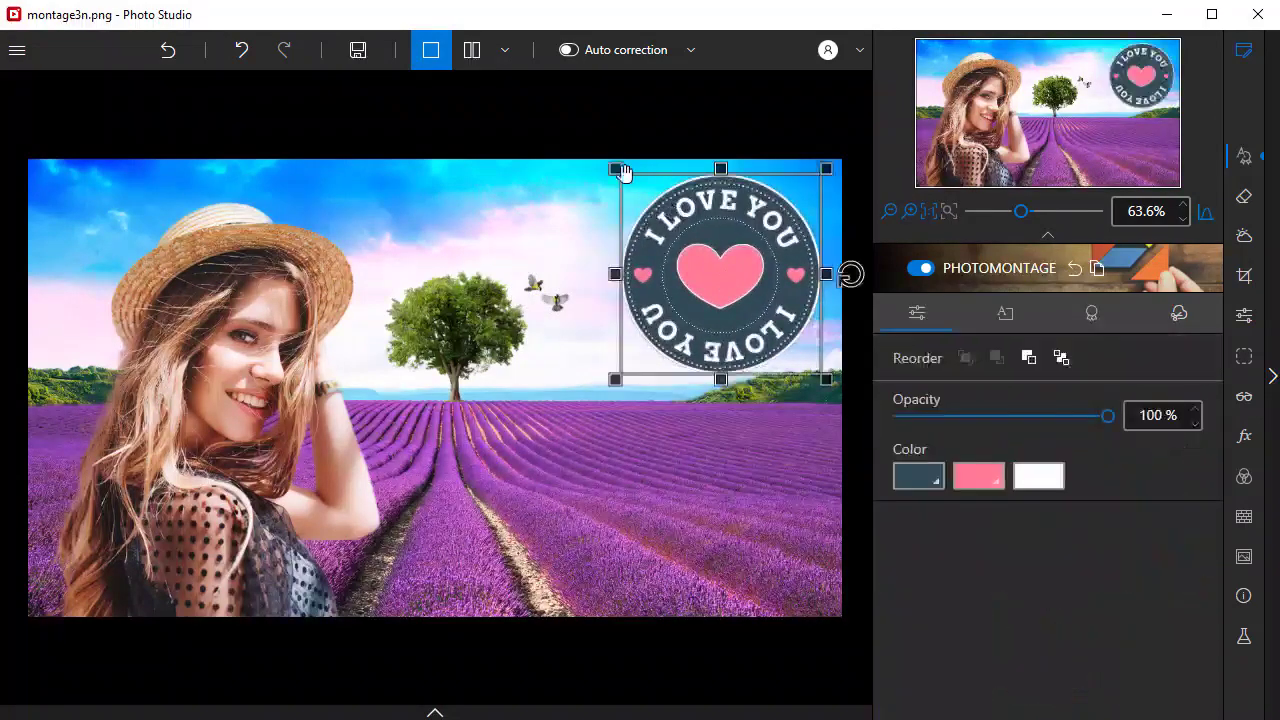
- Recolour the sticker's heart with the lavender's magenta and its white lettering light pink
click(978, 476)
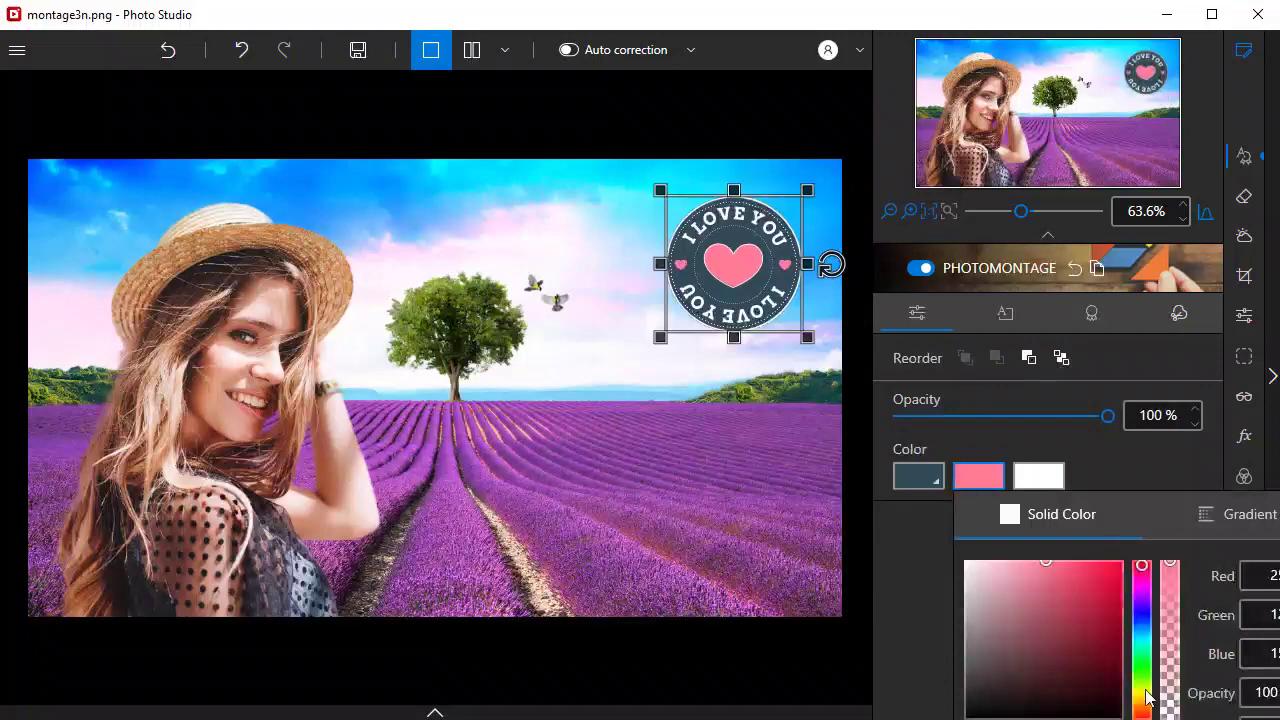
click(978, 476)
click(978, 476)
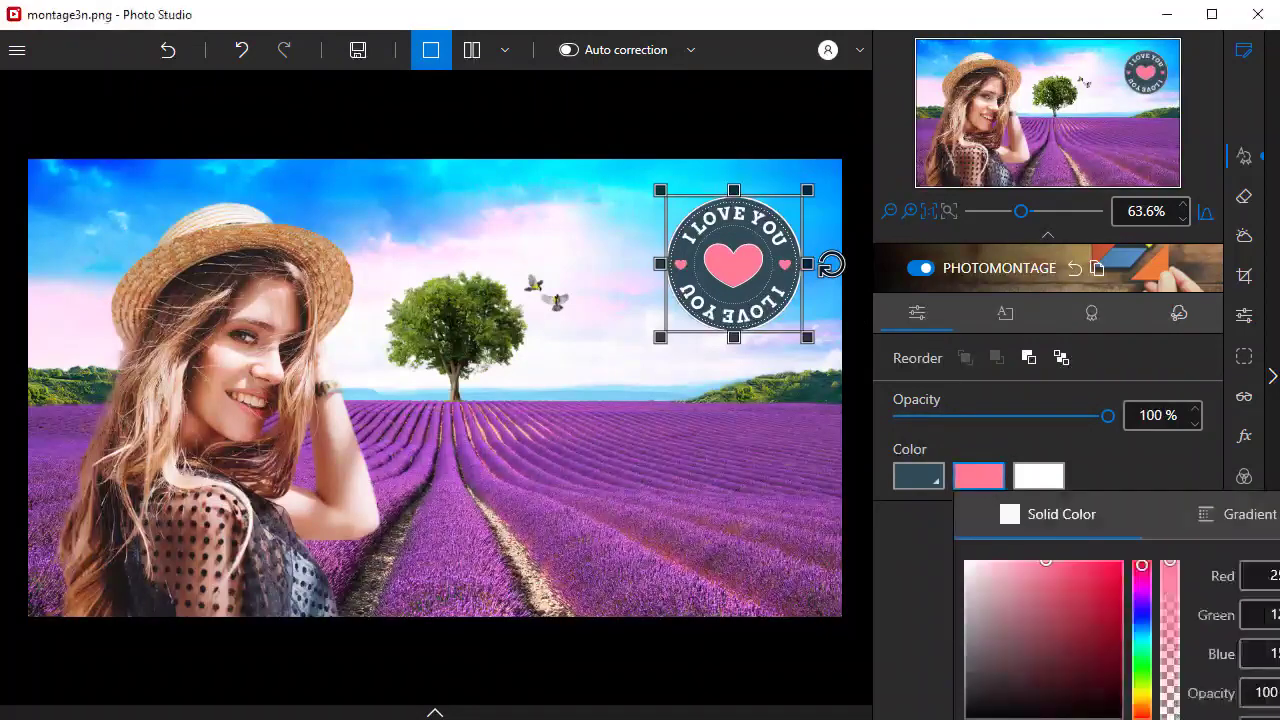
click(502, 590)
click(1038, 476)
click(691, 400)
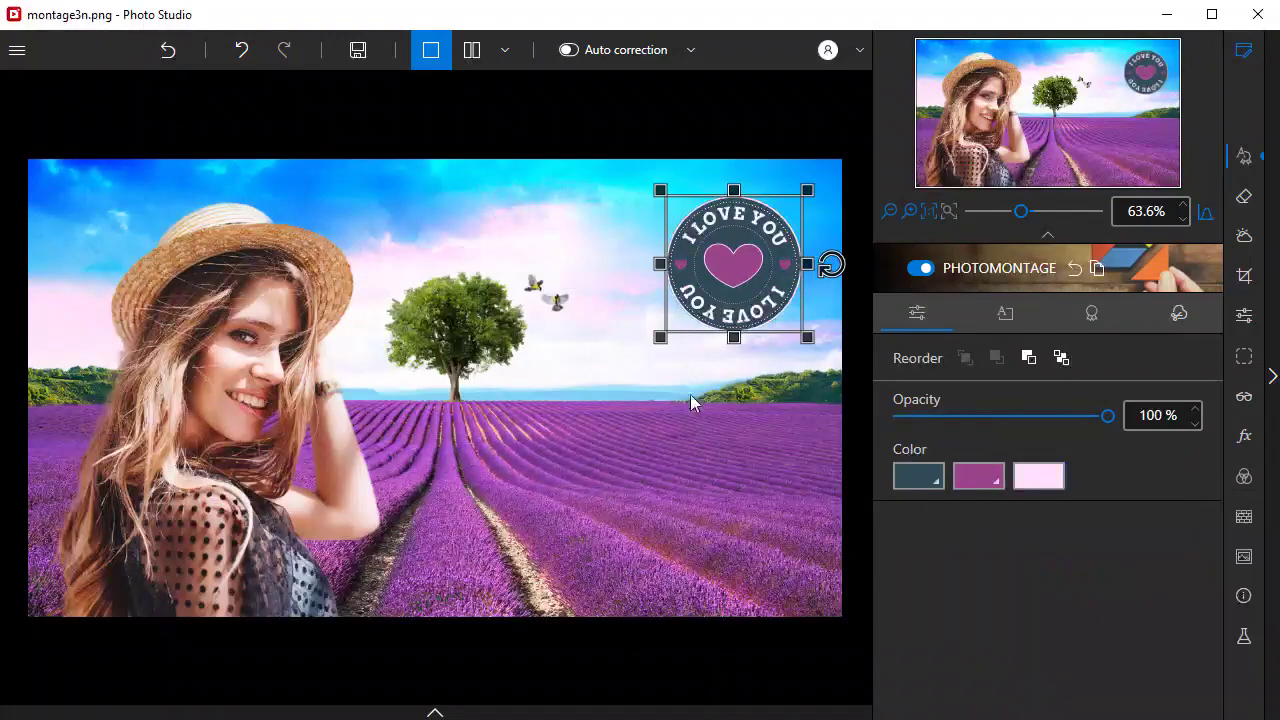
- Save the montage as montage3n_InPixio.png in PNG format at its original 1280 x 720 size
click(689, 529)
click(357, 51)
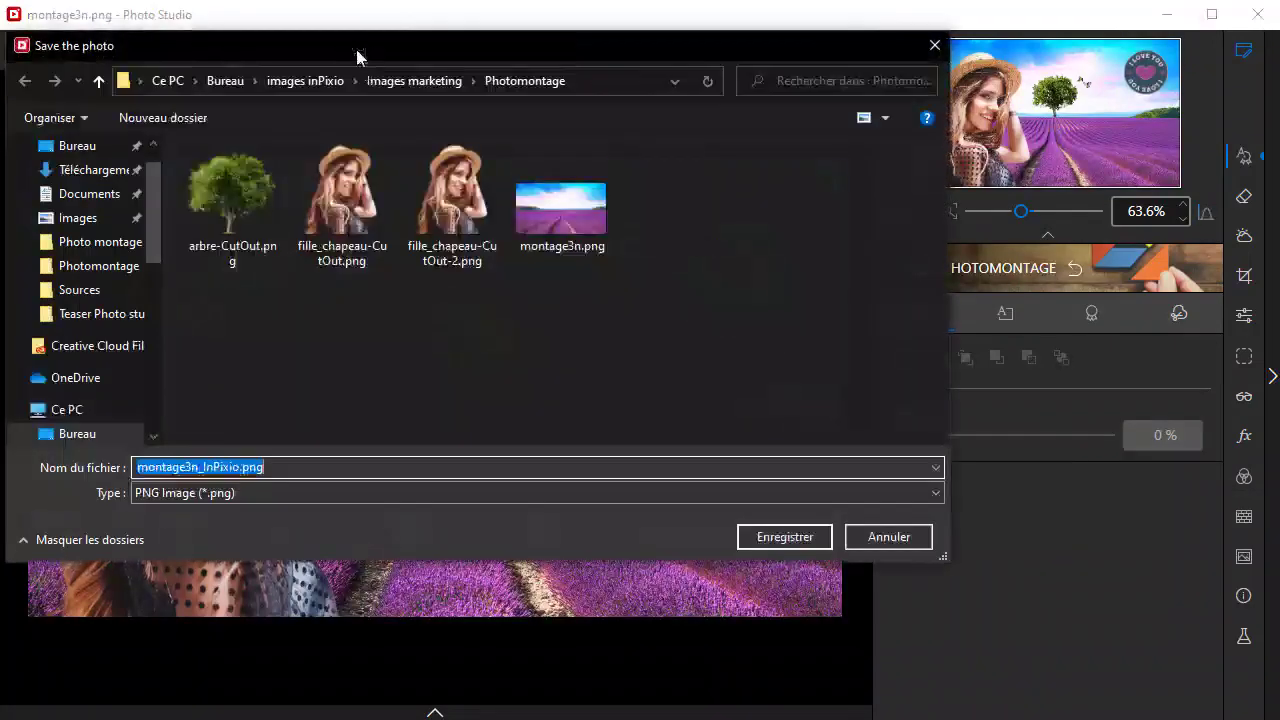
click(782, 536)
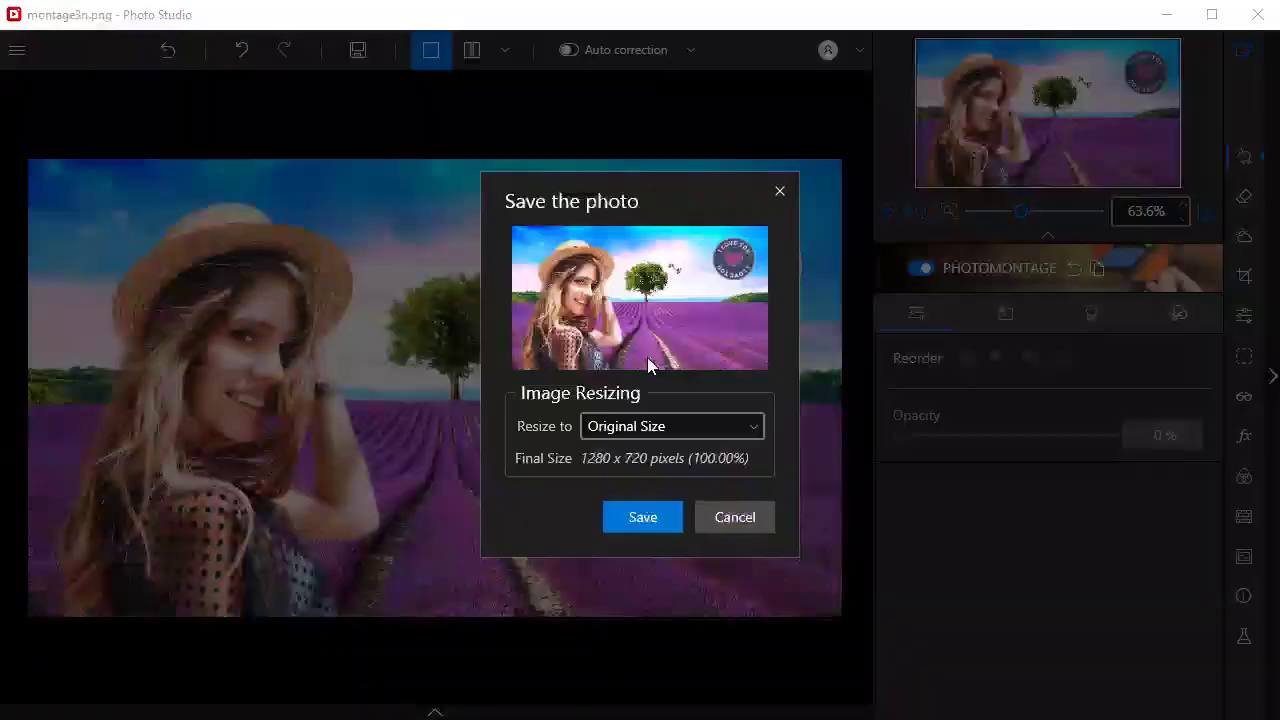
click(650, 514)
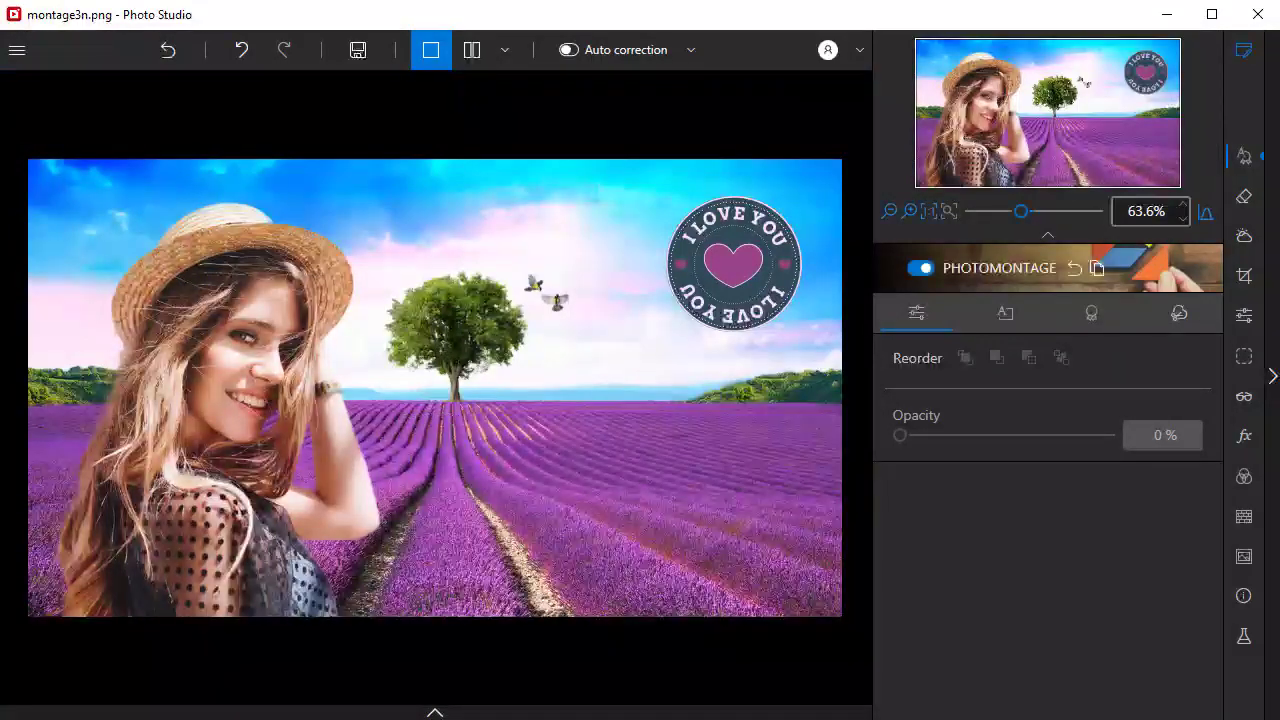